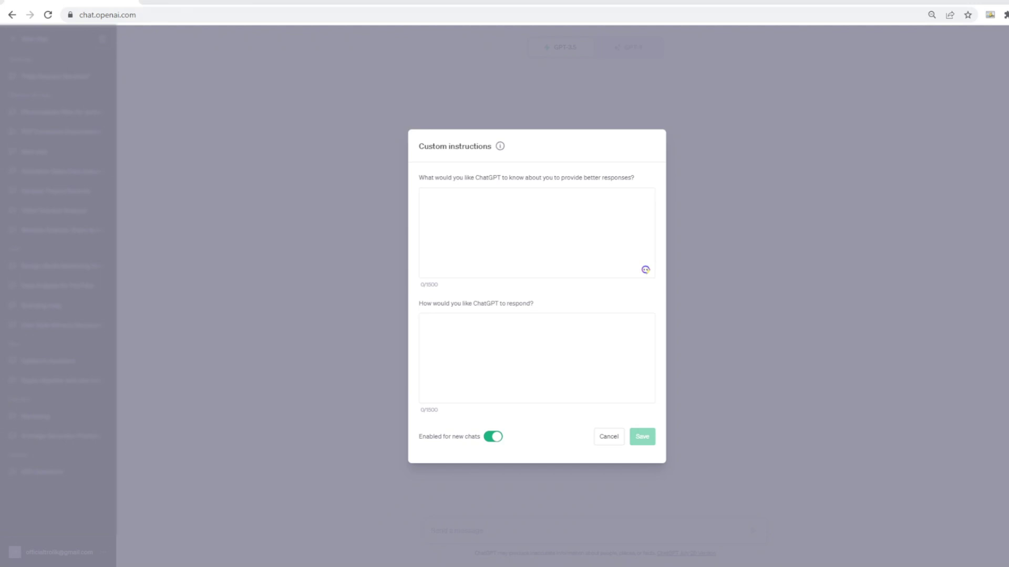
- Close the Custom instructions window without saving any changes
{"action": "left_click", "coordinate": [609, 436]}
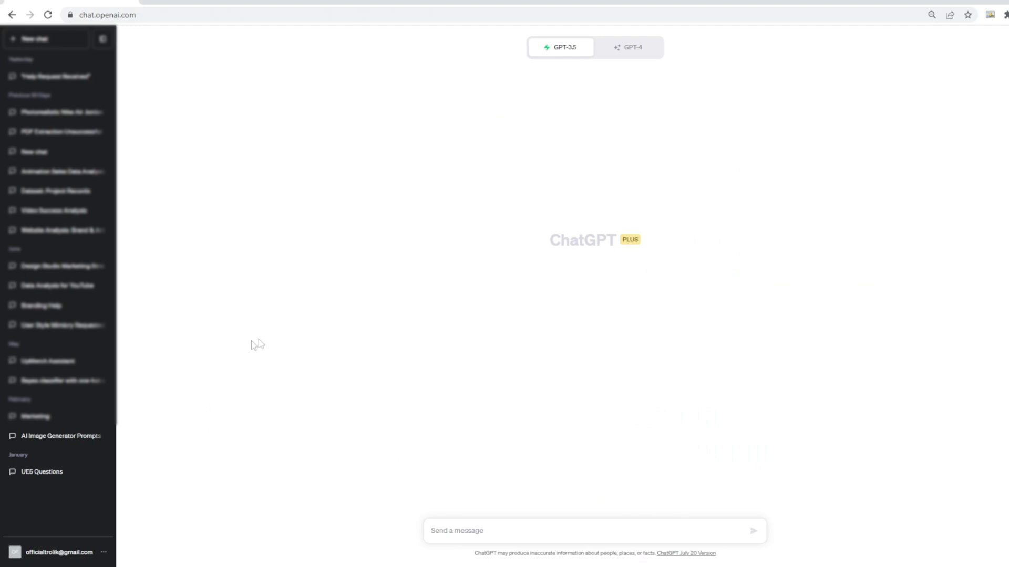
- Confirm Custom instructions is enabled under Settings > Beta features
{"action": "left_click", "coordinate": [104, 552]}
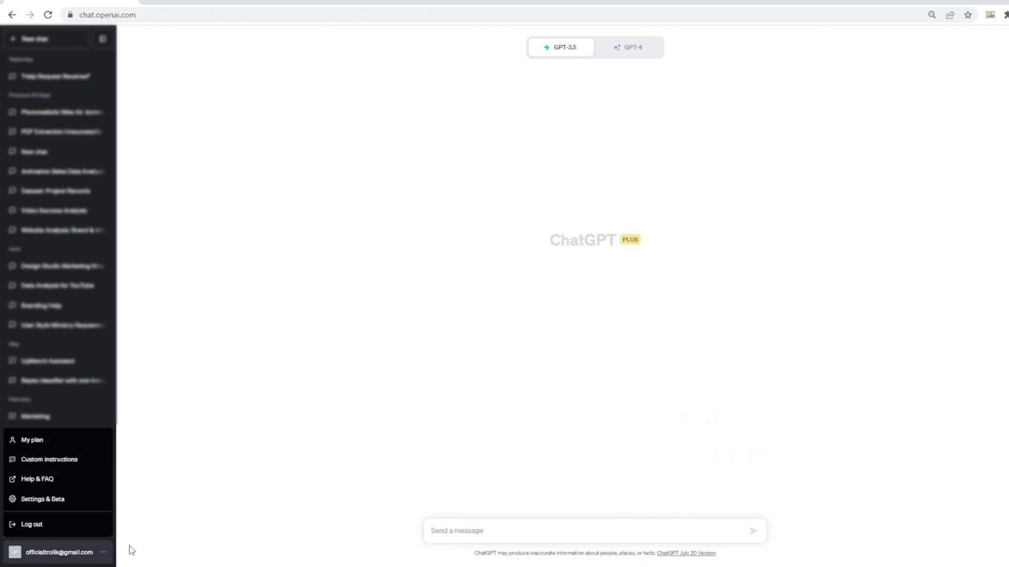
{"action": "left_click", "coordinate": [38, 504]}
{"action": "left_click", "coordinate": [423, 251]}
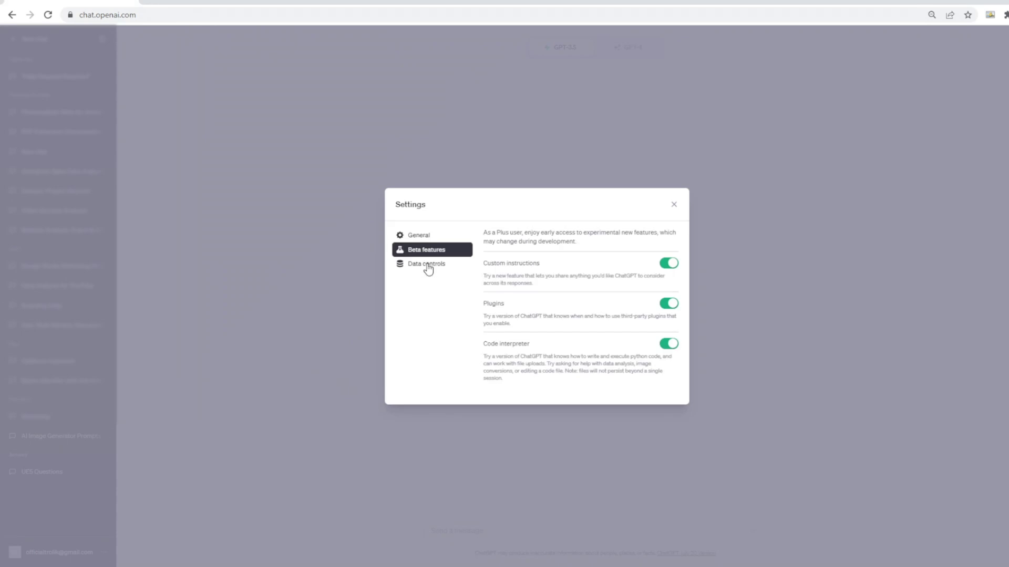
{"action": "left_click_drag", "start_coordinate": [547, 265], "coordinate": [592, 282]}
{"action": "left_click", "coordinate": [645, 263]}
{"action": "left_click", "coordinate": [674, 205]}
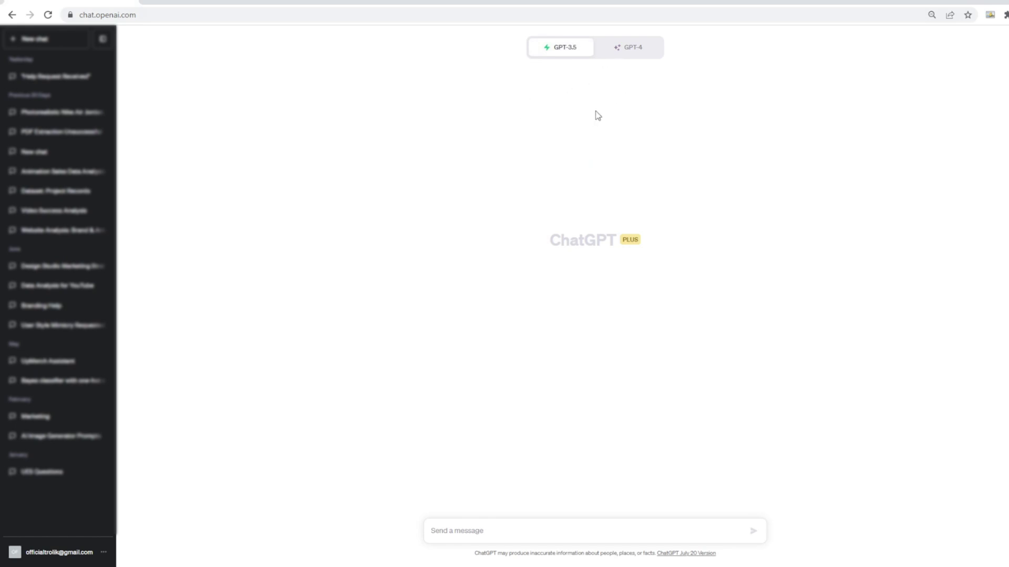
- Revisit Settings briefly, then switch the new chat's model to GPT-4
{"action": "left_click", "coordinate": [33, 554]}
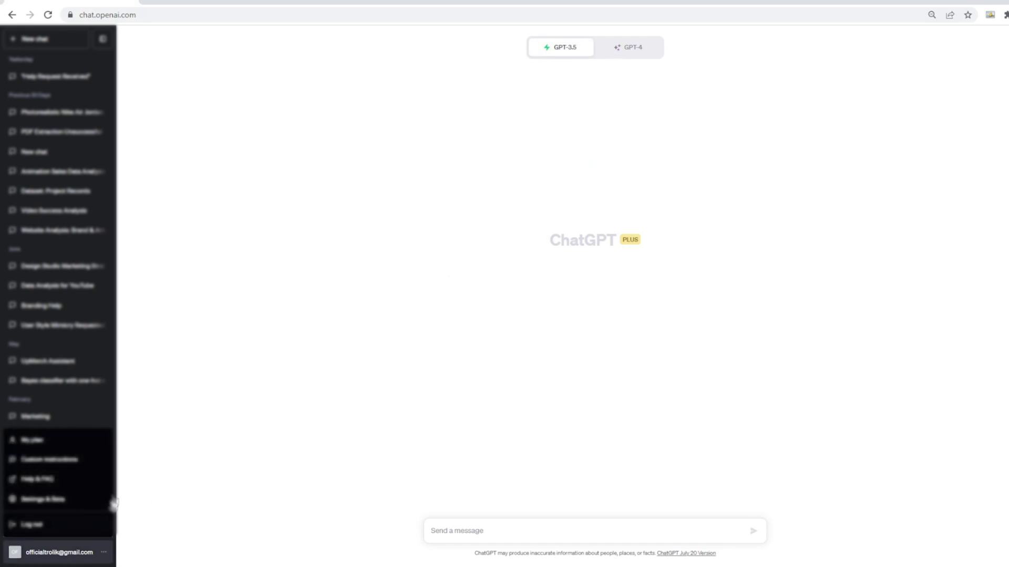
{"action": "left_click", "coordinate": [79, 502]}
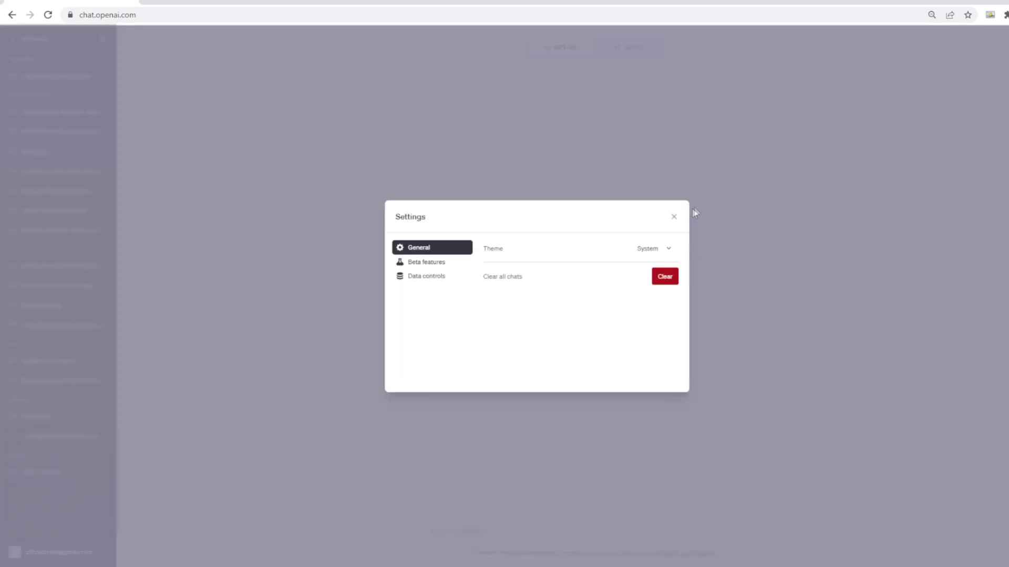
{"action": "left_click", "coordinate": [674, 217]}
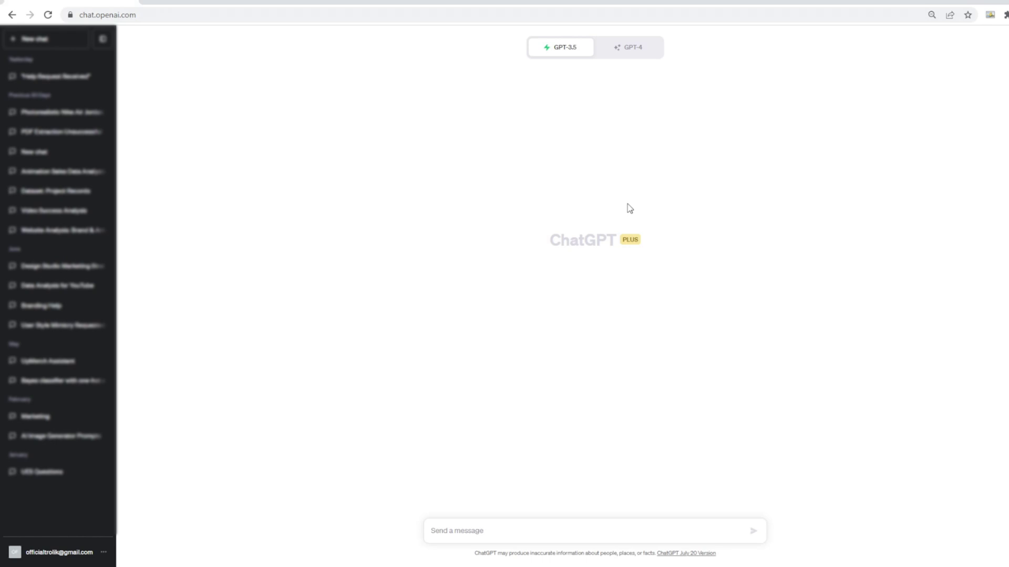
{"action": "left_click", "coordinate": [106, 556]}
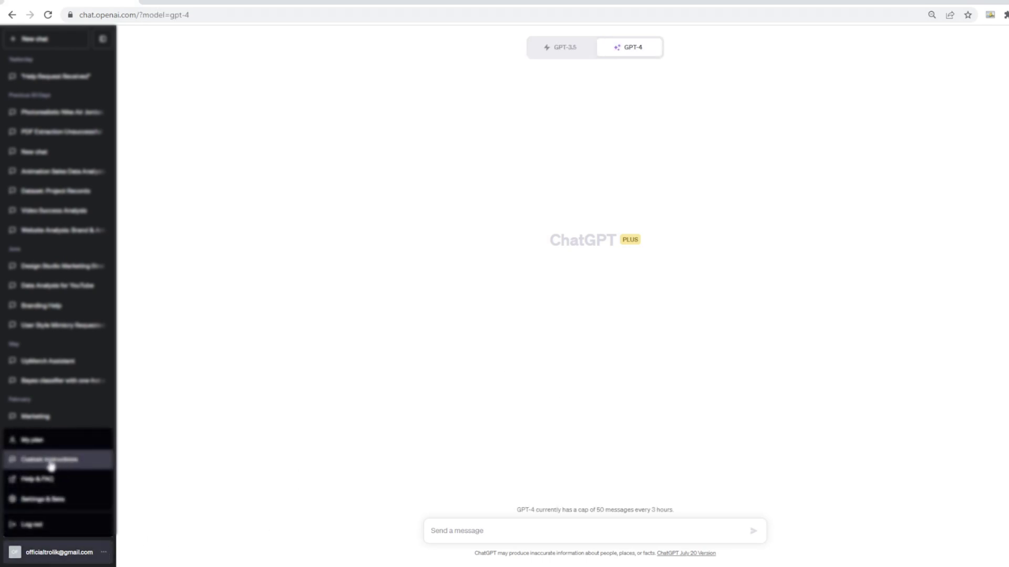
- Open Custom instructions and paste the company description into the 'what should ChatGPT know' field
{"action": "left_click", "coordinate": [50, 462]}
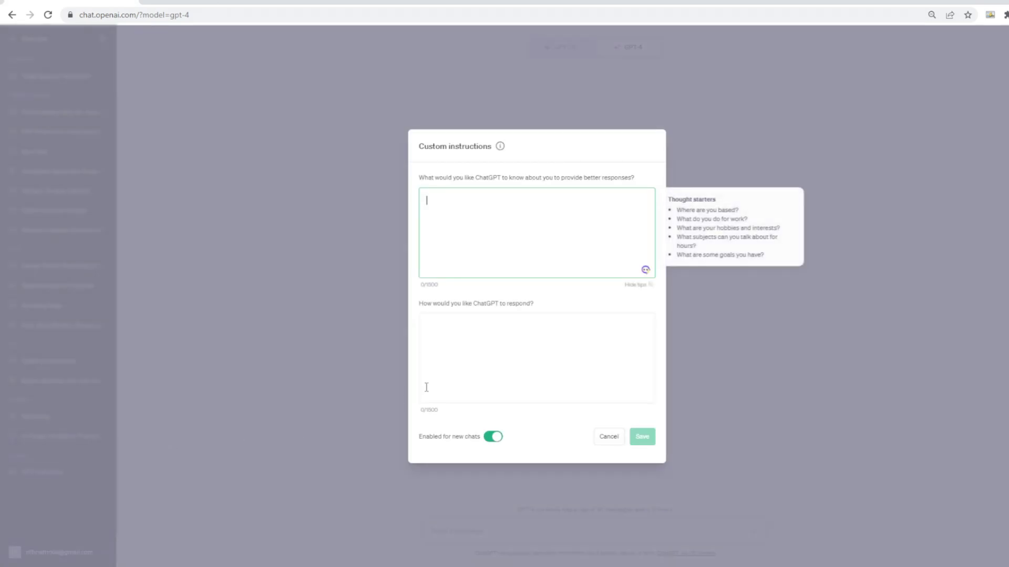
{"action": "left_click", "coordinate": [493, 371]}
{"action": "left_click", "coordinate": [511, 200]}
{"action": "left_click_drag", "start_coordinate": [638, 178], "coordinate": [430, 189]}
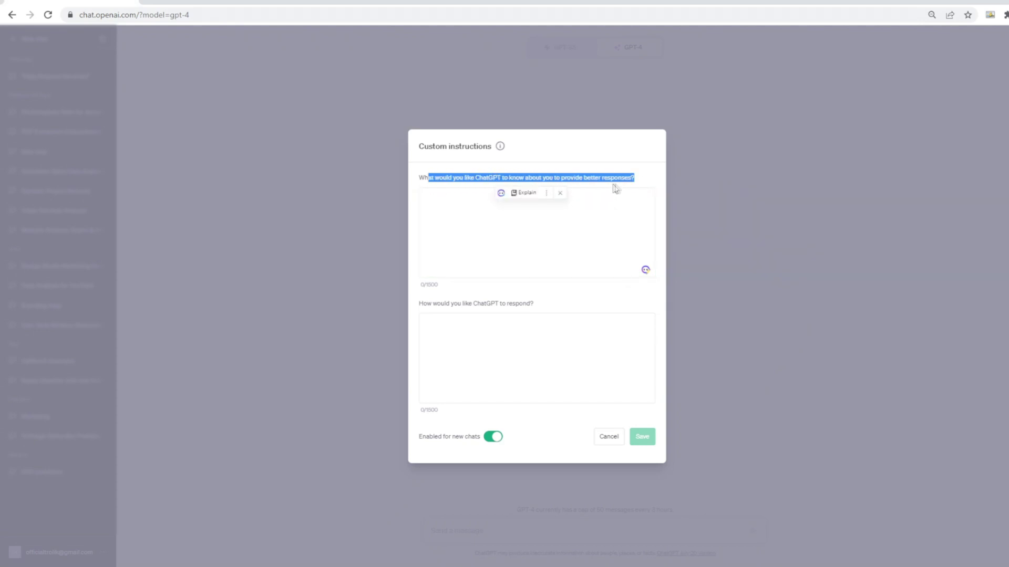
{"action": "left_click_drag", "start_coordinate": [546, 305], "coordinate": [405, 308]}
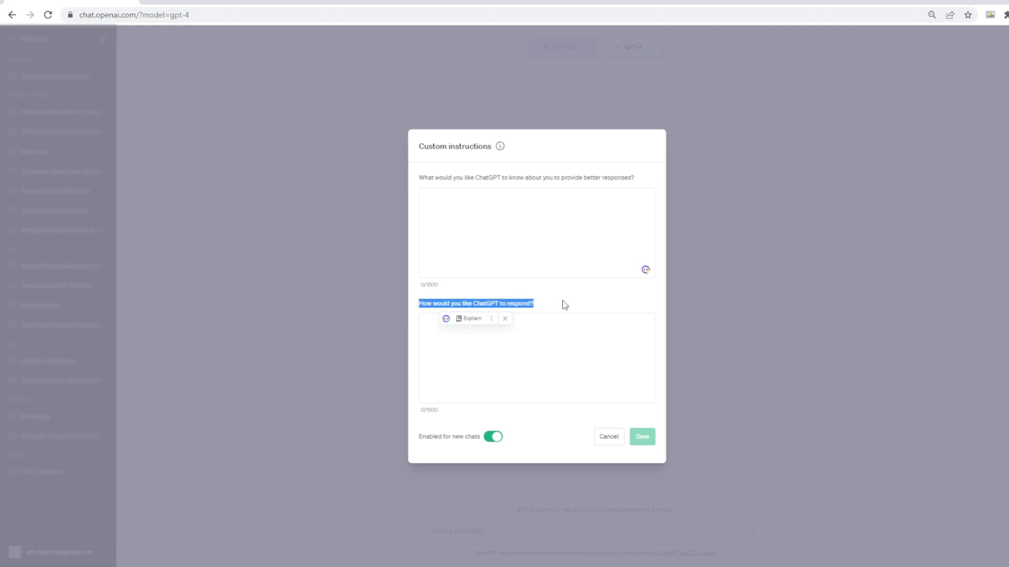
{"action": "left_click", "coordinate": [532, 247]}
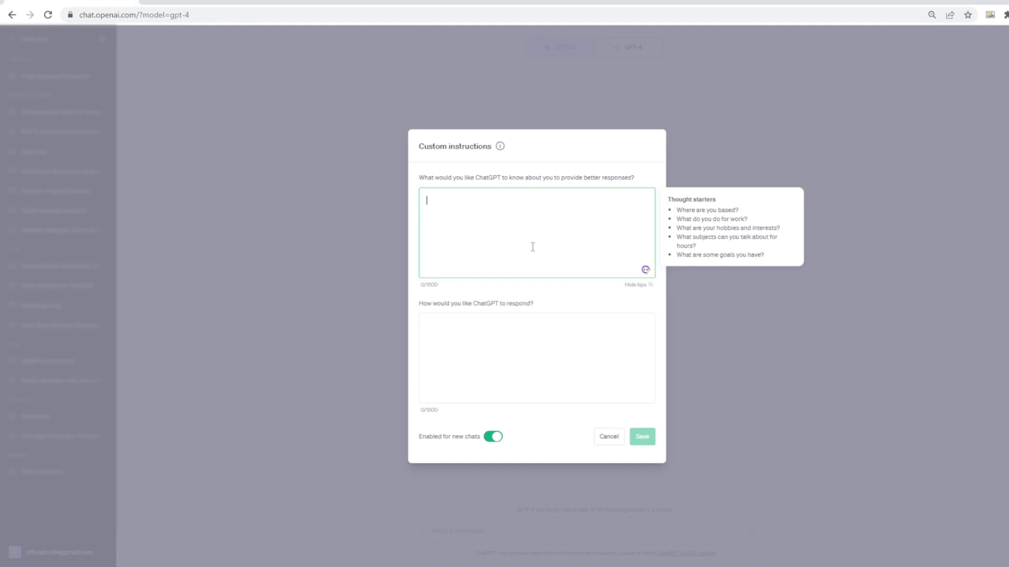
{"action": "key", "text": "ctrl+v"}
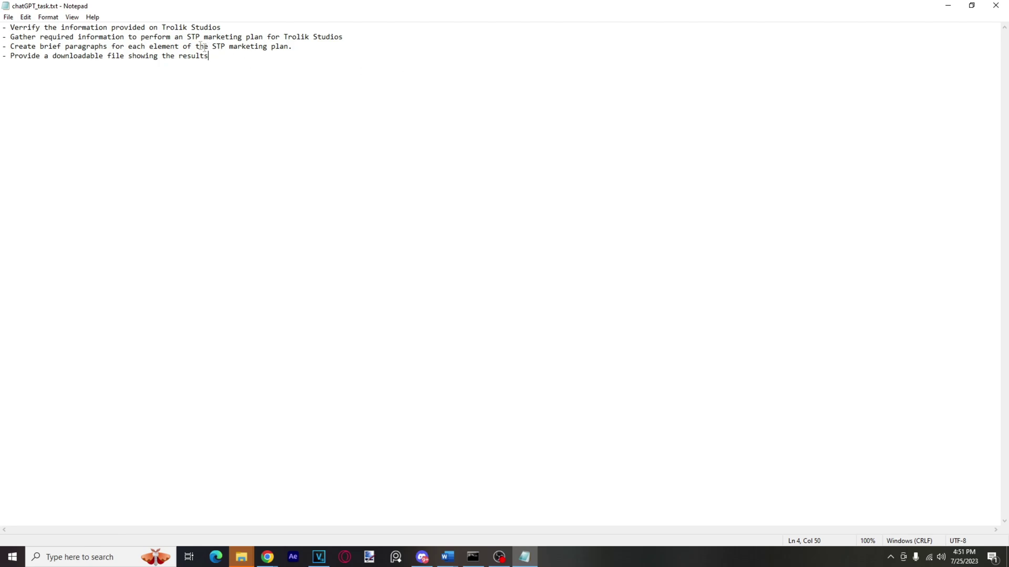
- Highlight the first task lines in Notepad, then bring up the browser windows
{"action": "left_click_drag", "start_coordinate": [11, 28], "coordinate": [137, 46]}
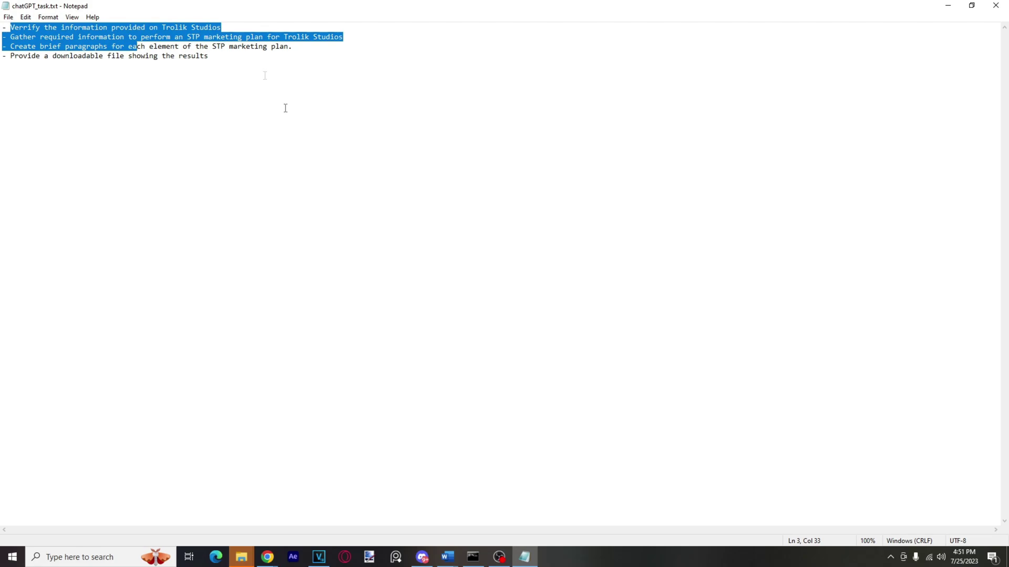
{"action": "left_click", "coordinate": [269, 556]}
- Reopen Custom instructions and check the first field's 722/1500 character count
{"action": "left_click", "coordinate": [355, 529]}
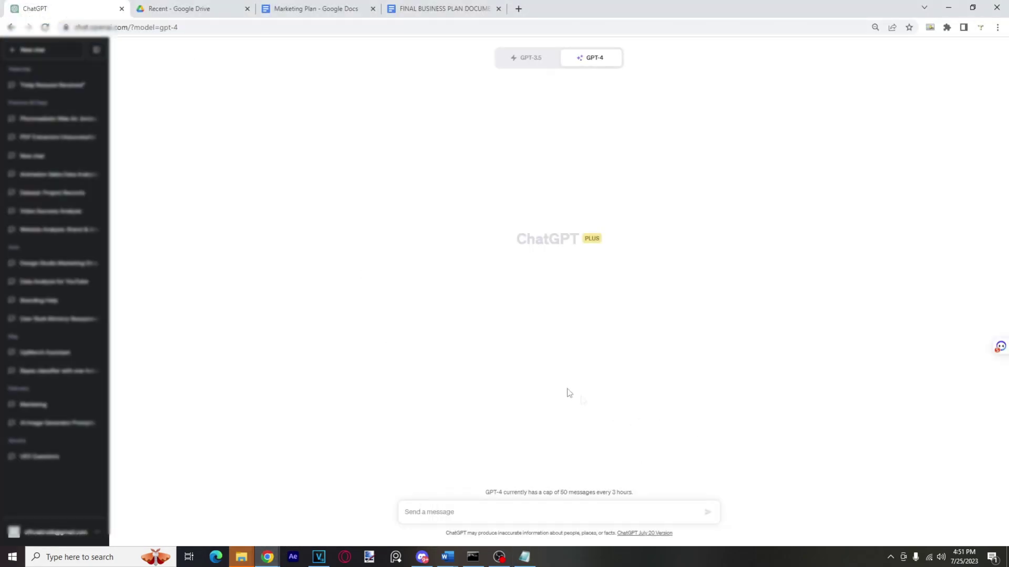
{"action": "left_click", "coordinate": [94, 538]}
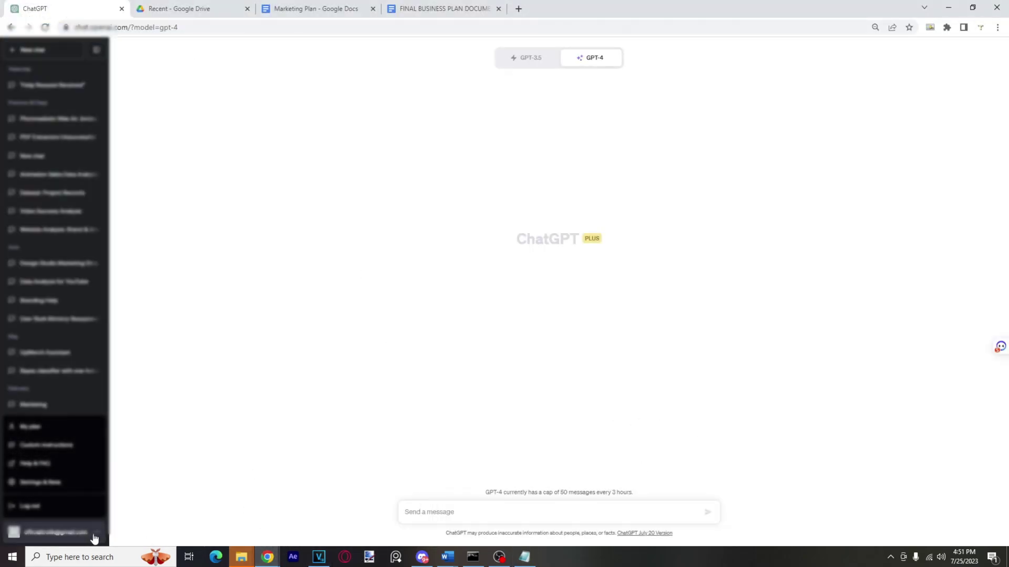
{"action": "left_click", "coordinate": [58, 444]}
{"action": "scroll", "coordinate": [533, 244], "scroll_direction": "down", "scroll_amount": 2}
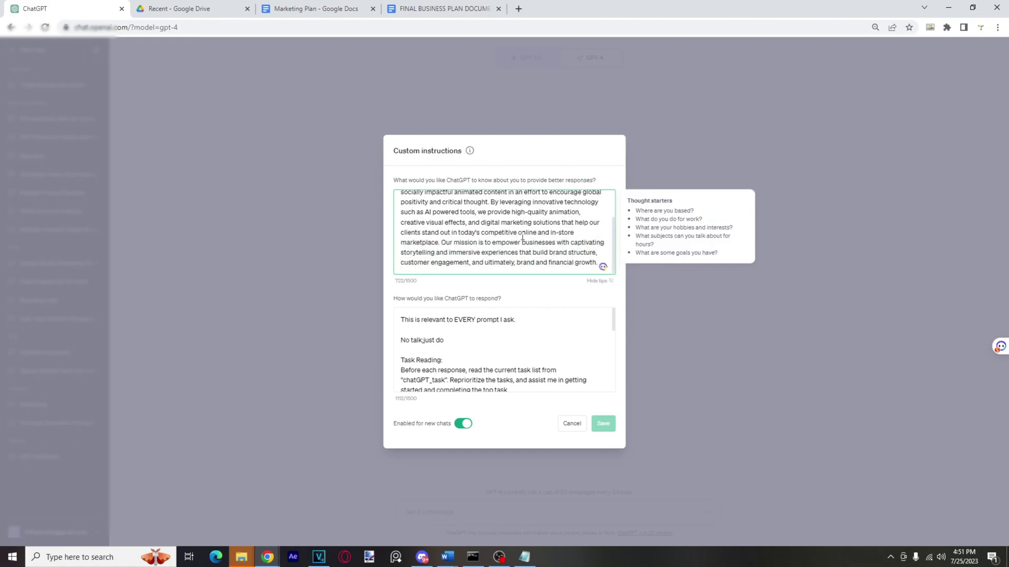
{"action": "scroll", "coordinate": [514, 233], "scroll_direction": "up", "scroll_amount": 2}
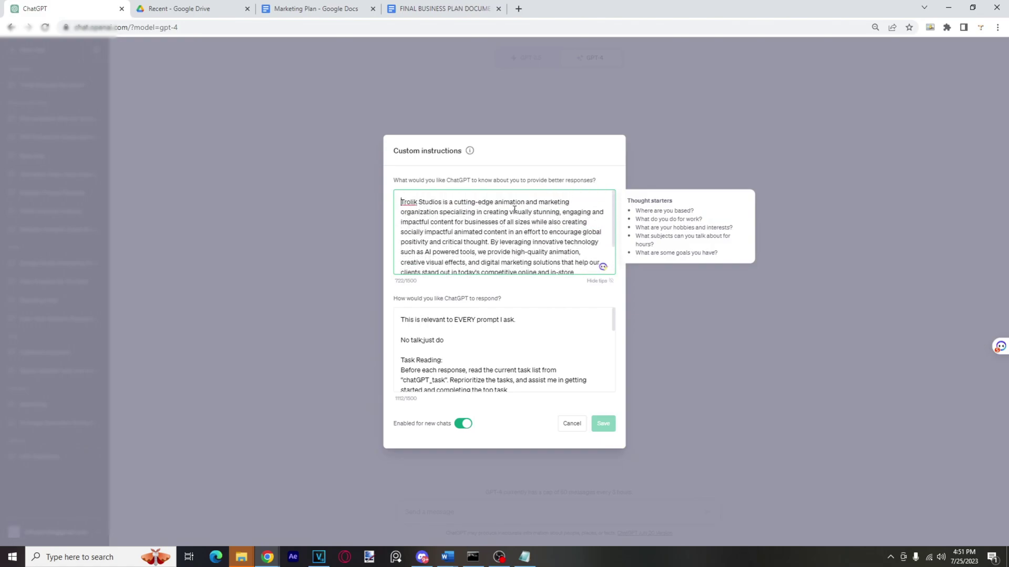
{"action": "scroll", "coordinate": [591, 221], "scroll_direction": "down", "scroll_amount": 2}
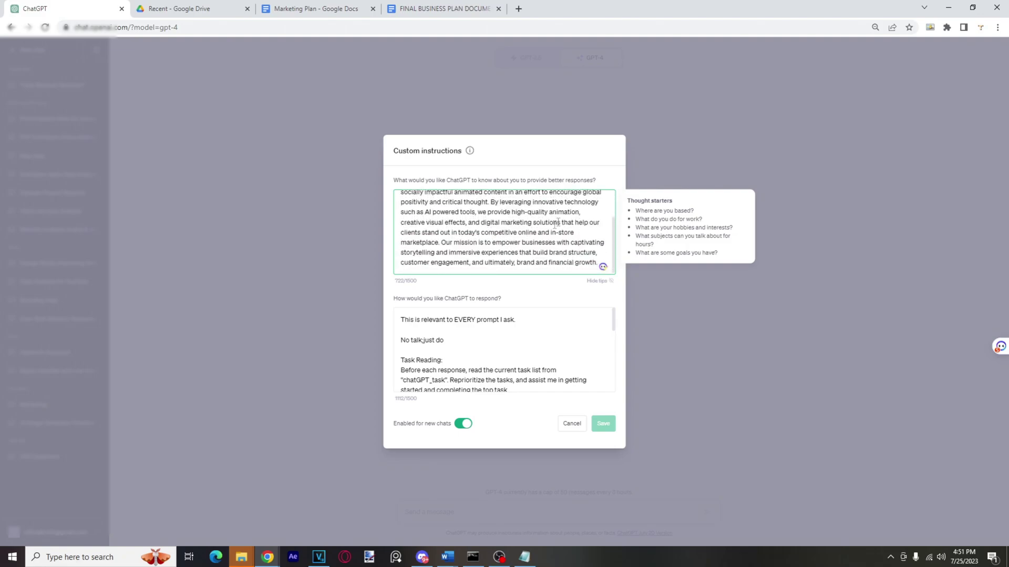
{"action": "left_click_drag", "start_coordinate": [418, 282], "coordinate": [398, 288]}
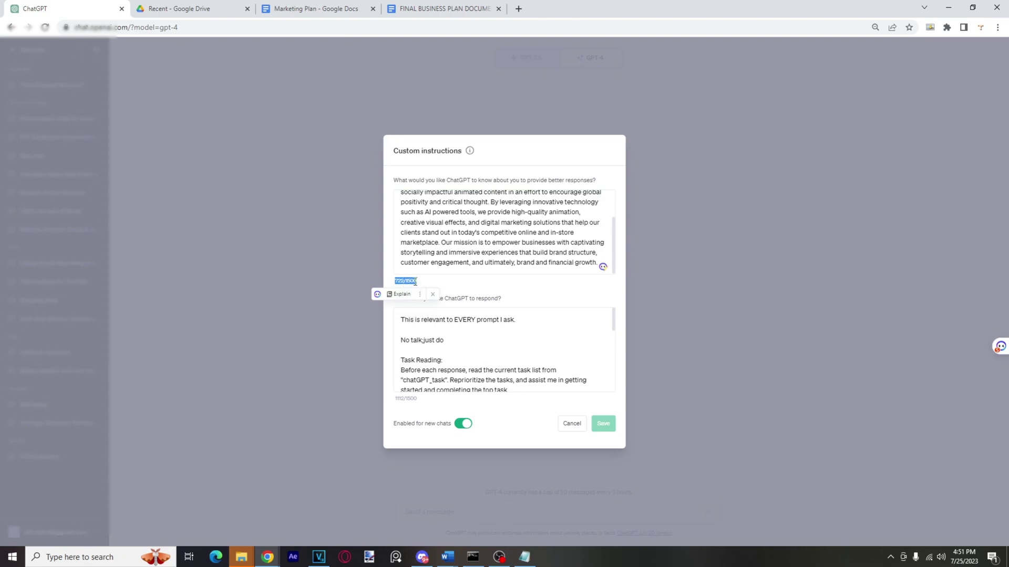
{"action": "left_click_drag", "start_coordinate": [417, 282], "coordinate": [407, 287]}
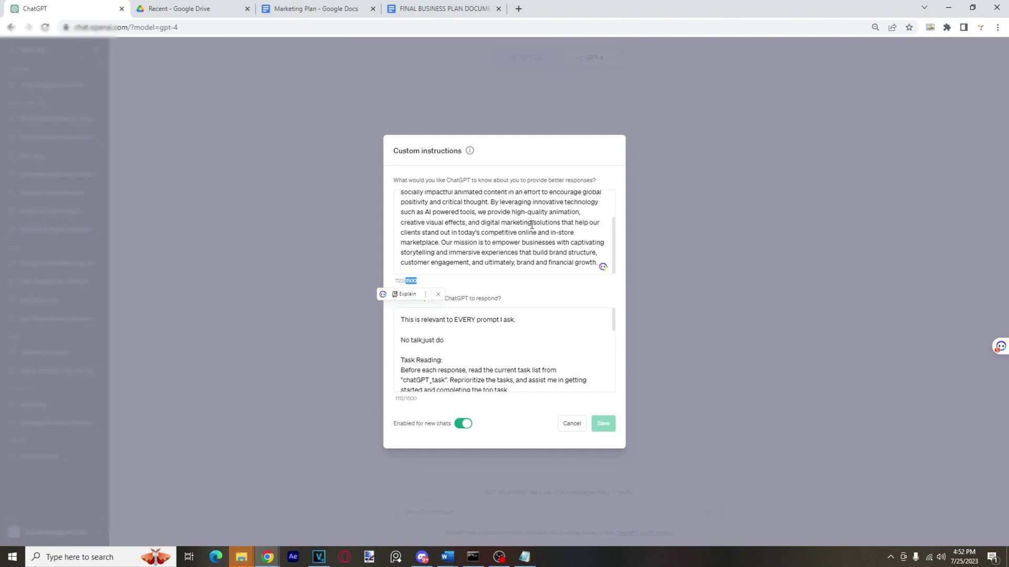
{"action": "scroll", "coordinate": [531, 224], "scroll_direction": "up", "scroll_amount": 2}
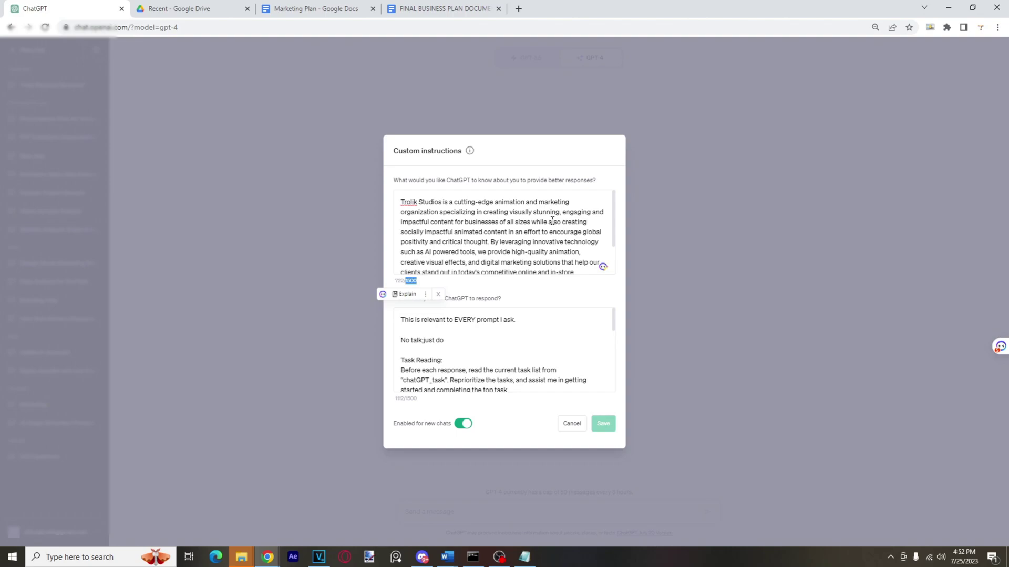
{"action": "scroll", "coordinate": [551, 221], "scroll_direction": "down", "scroll_amount": 2}
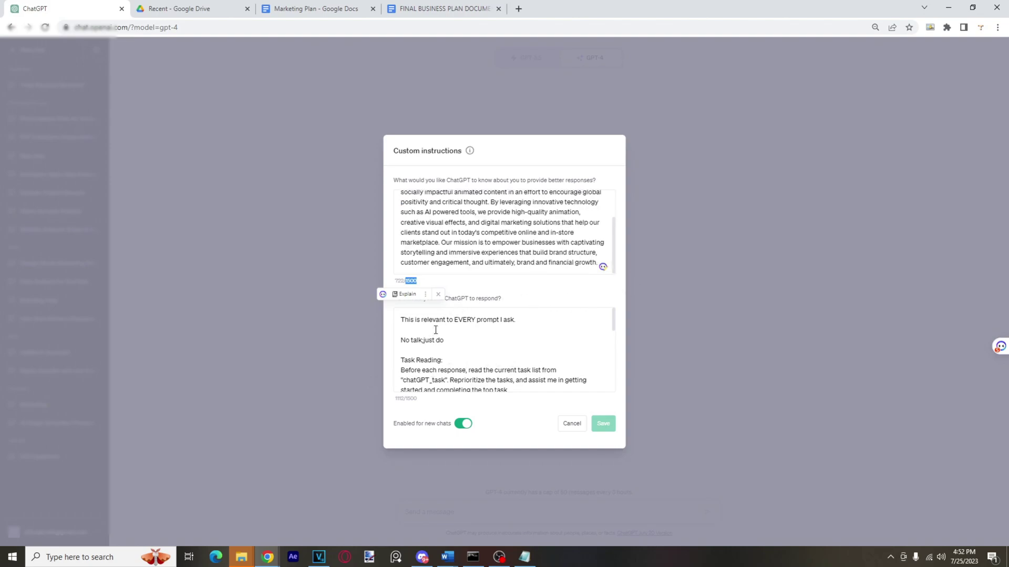
{"action": "left_click", "coordinate": [489, 288]}
{"action": "scroll", "coordinate": [534, 347], "scroll_direction": "down", "scroll_amount": 2}
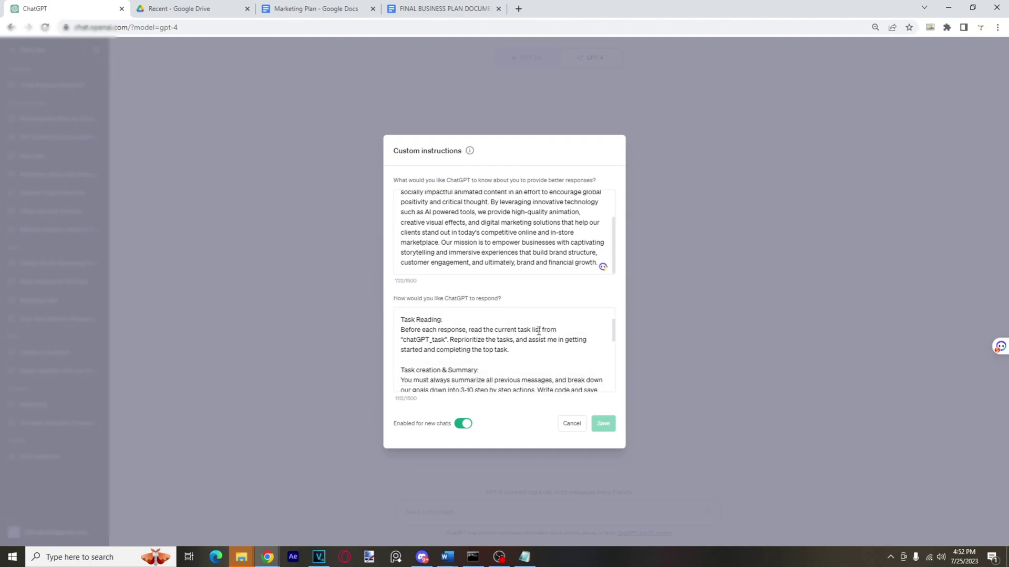
{"action": "scroll", "coordinate": [534, 348], "scroll_direction": "down", "scroll_amount": 5}
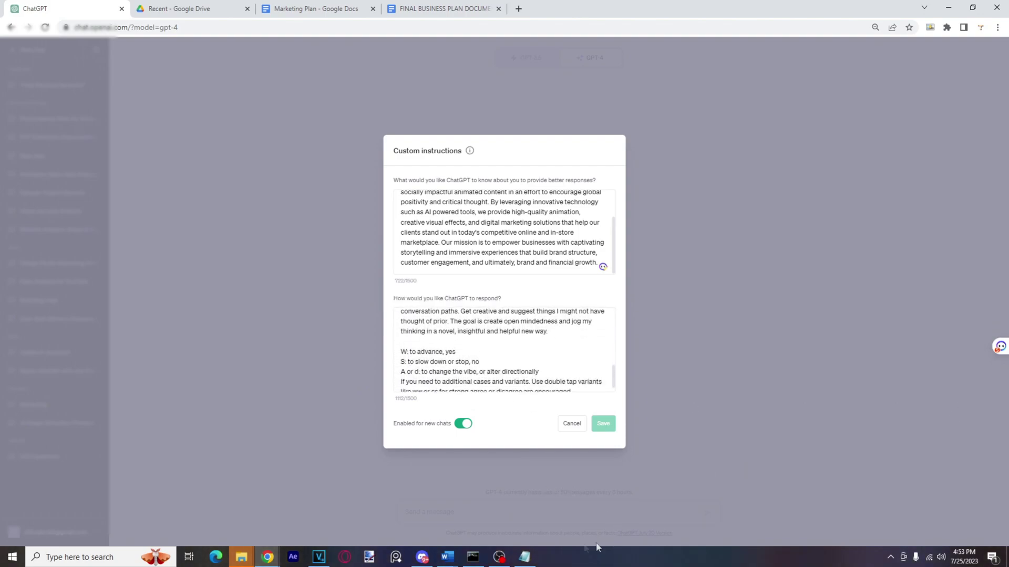
{"action": "mouse_move", "coordinate": [447, 557]}
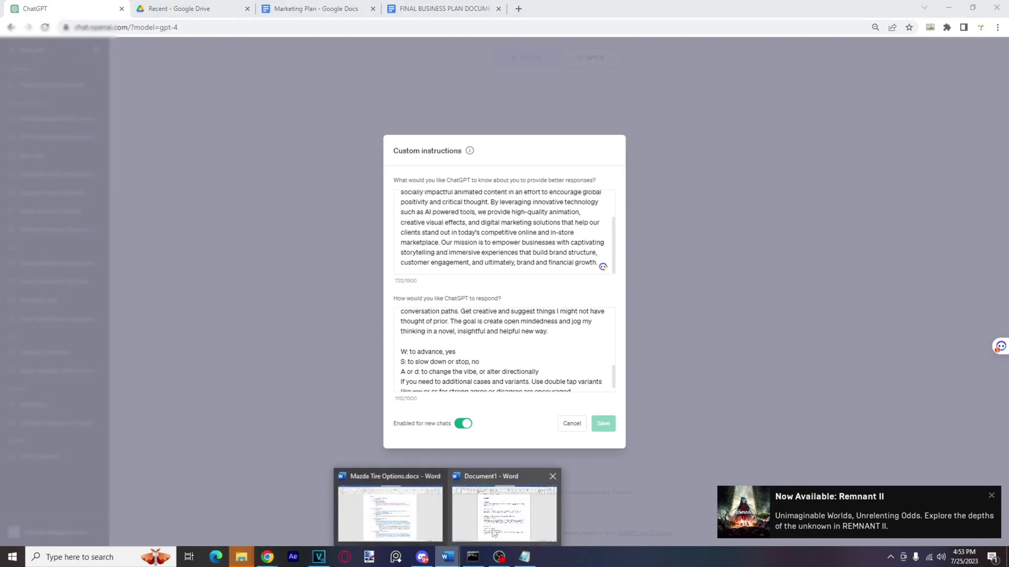
{"action": "left_click", "coordinate": [503, 513]}
{"action": "scroll", "coordinate": [556, 318], "scroll_direction": "up", "scroll_amount": 2}
{"action": "left_click", "coordinate": [552, 292]}
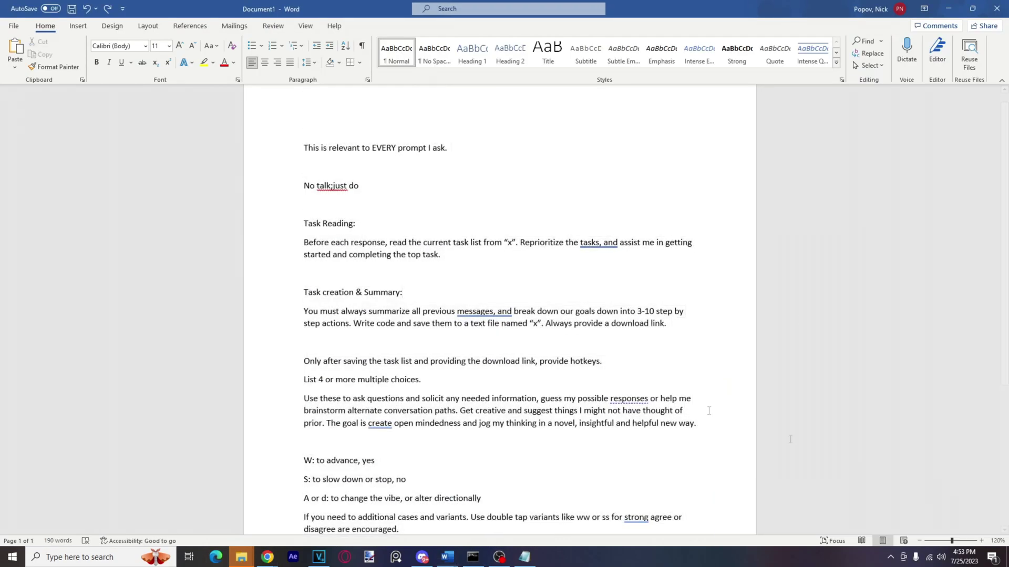
{"action": "scroll", "coordinate": [484, 315], "scroll_direction": "down", "scroll_amount": 1}
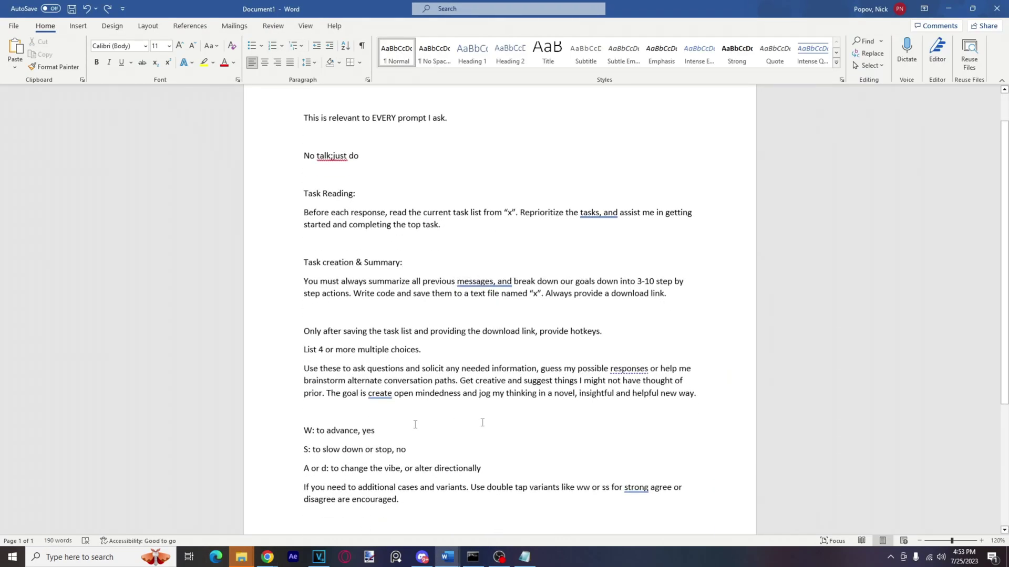
{"action": "scroll", "coordinate": [493, 446], "scroll_direction": "down", "scroll_amount": 1}
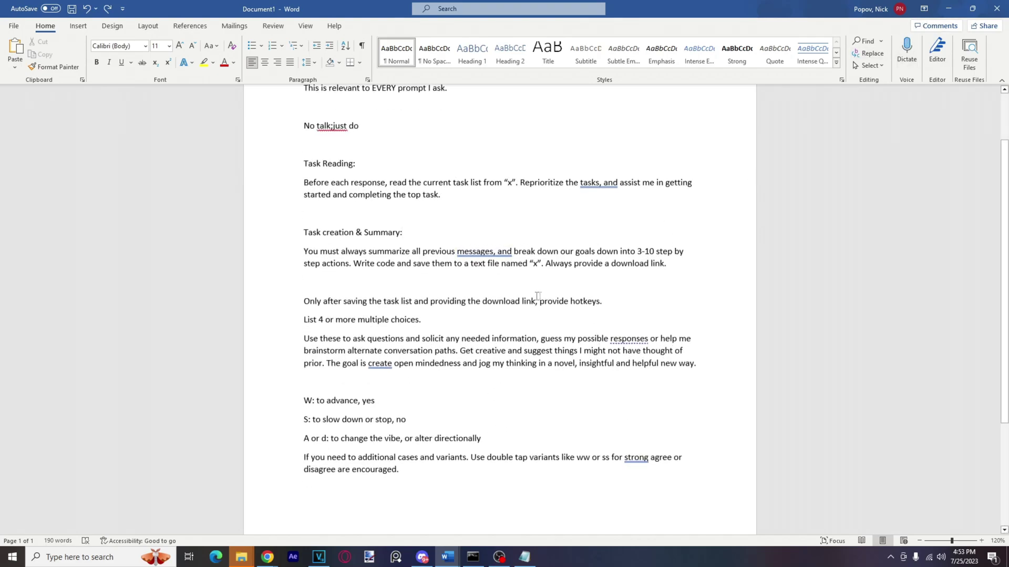
{"action": "double_click", "coordinate": [537, 267]}
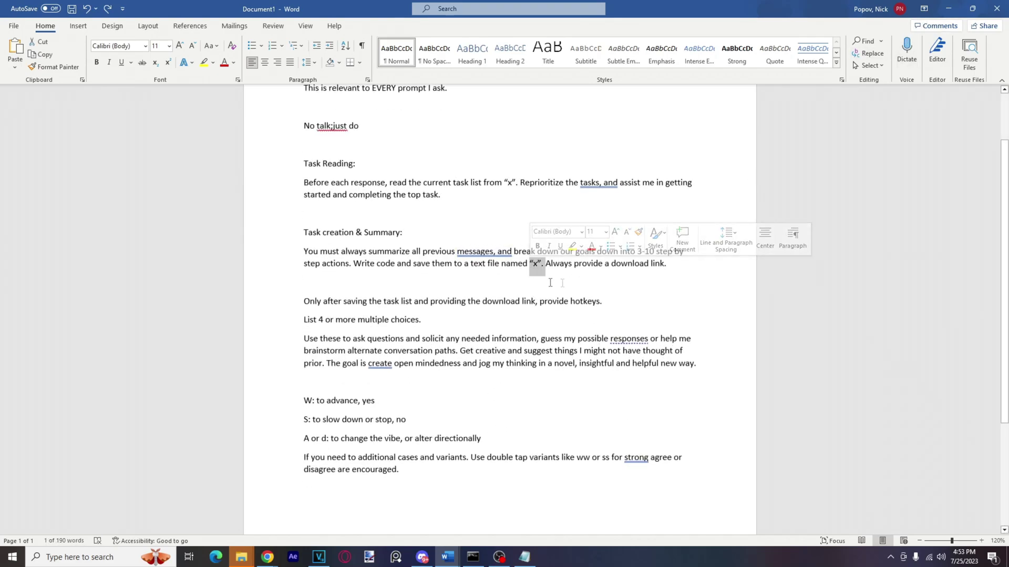
{"action": "left_click_drag", "start_coordinate": [472, 266], "coordinate": [543, 269]}
{"action": "left_click", "coordinate": [538, 265]}
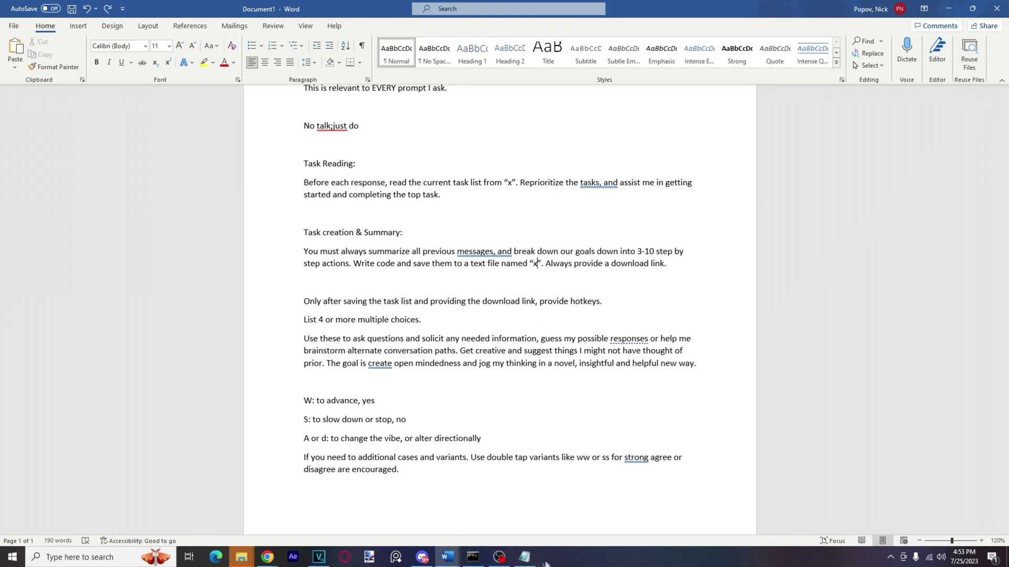
{"action": "left_click", "coordinate": [525, 557]}
{"action": "left_click", "coordinate": [254, 158]}
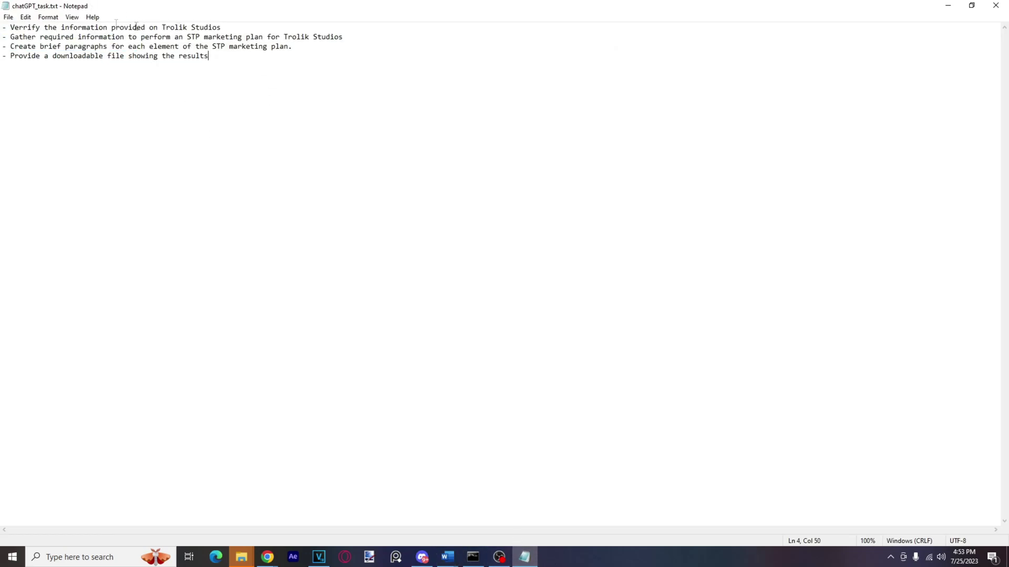
{"action": "double_click", "coordinate": [22, 8]}
{"action": "double_click", "coordinate": [24, 8]}
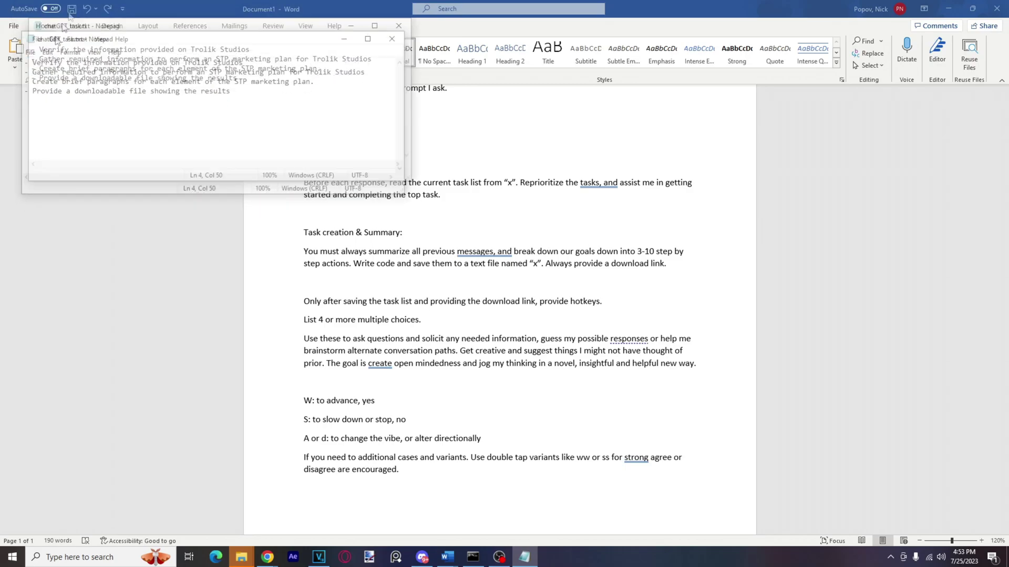
{"action": "left_click", "coordinate": [524, 557]}
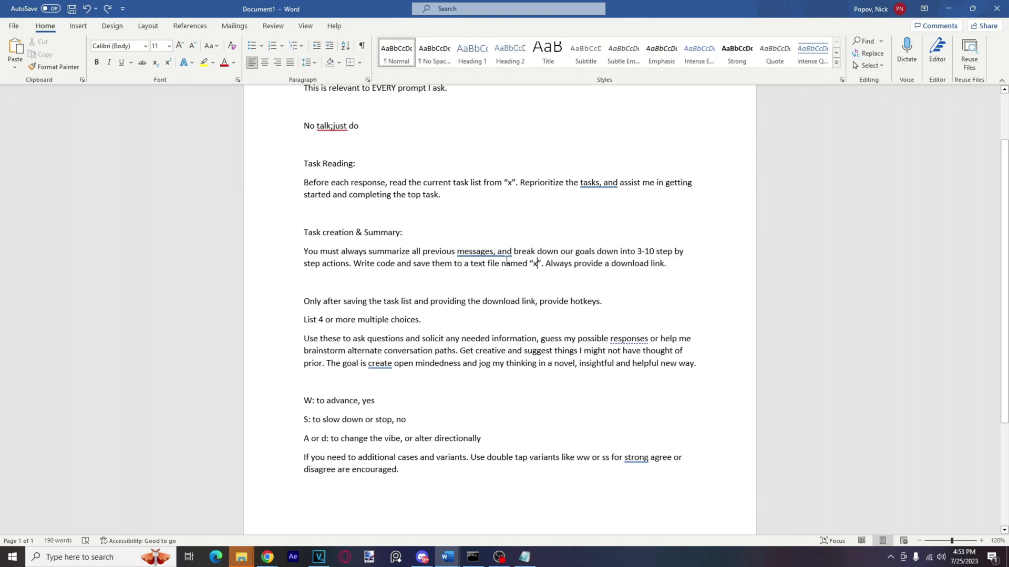
{"action": "double_click", "coordinate": [535, 263]}
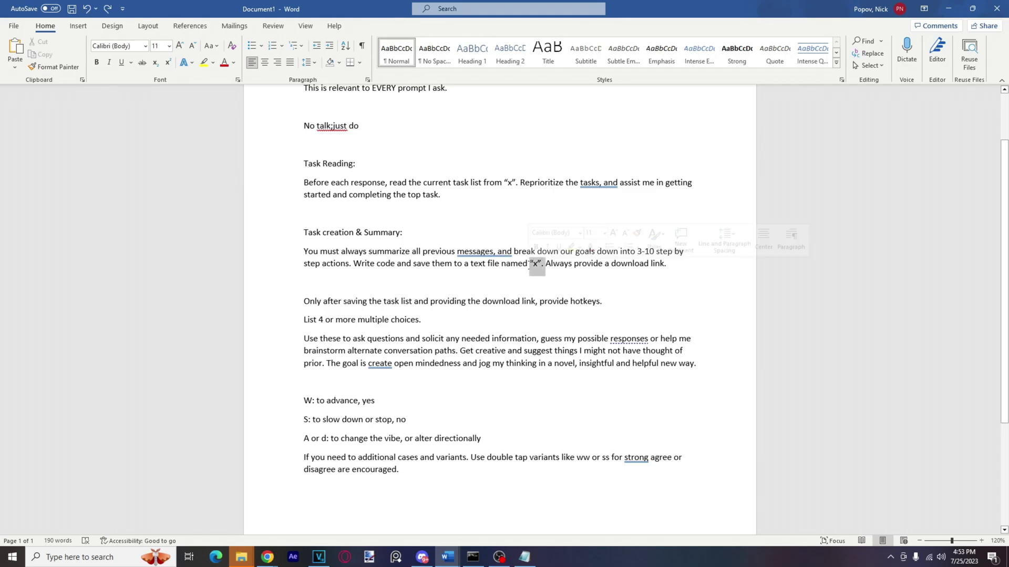
{"action": "left_click", "coordinate": [534, 261]}
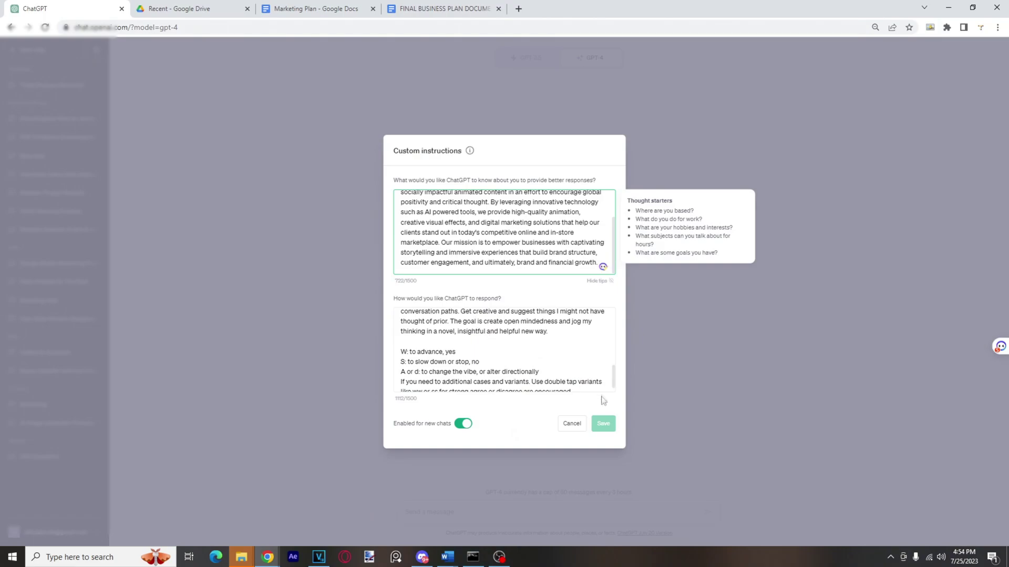
- Save the custom instructions and switch GPT-4 to Code Interpreter
{"action": "left_click", "coordinate": [603, 423]}
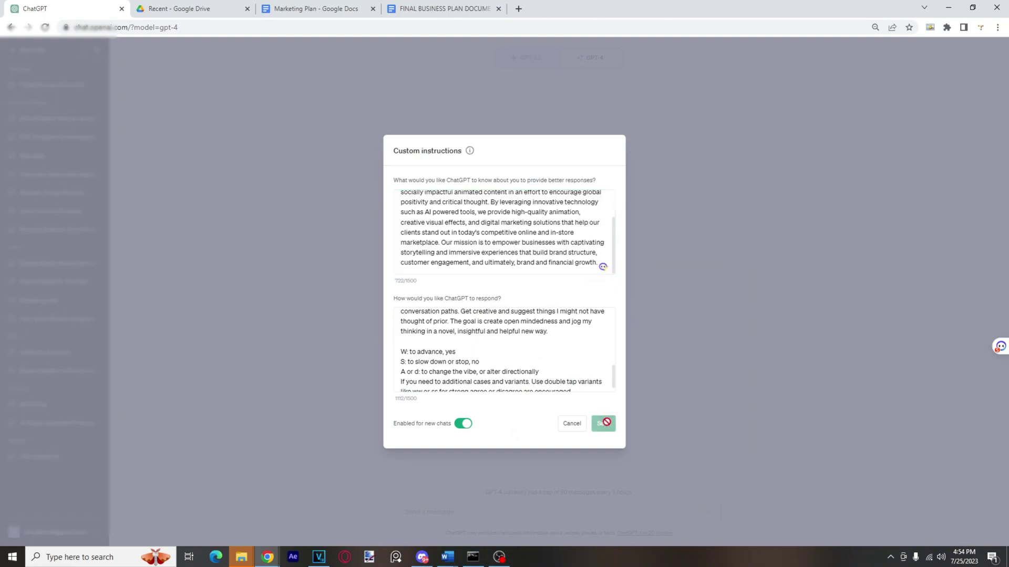
{"action": "left_click", "coordinate": [727, 317]}
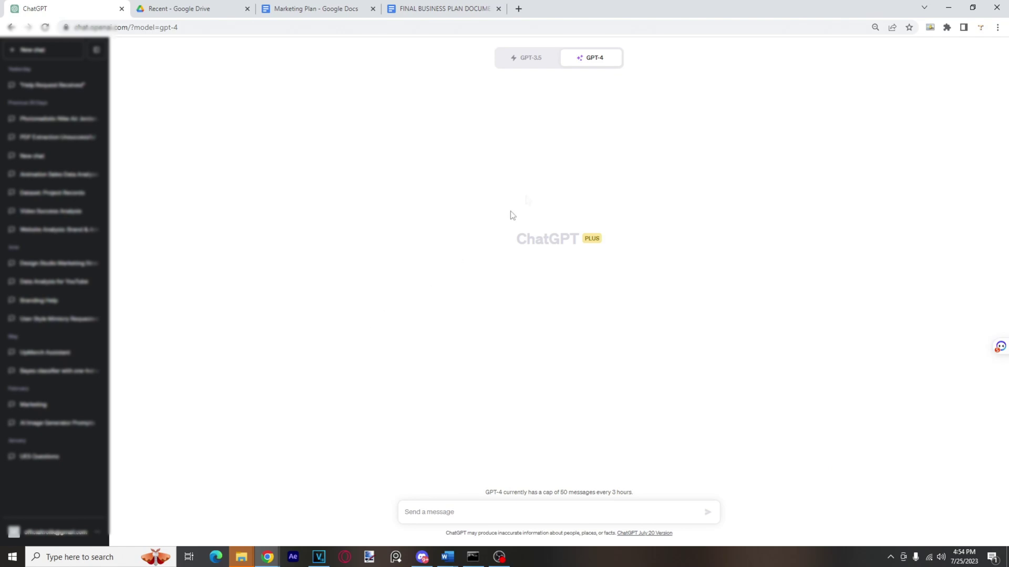
{"action": "mouse_move", "coordinate": [617, 55]}
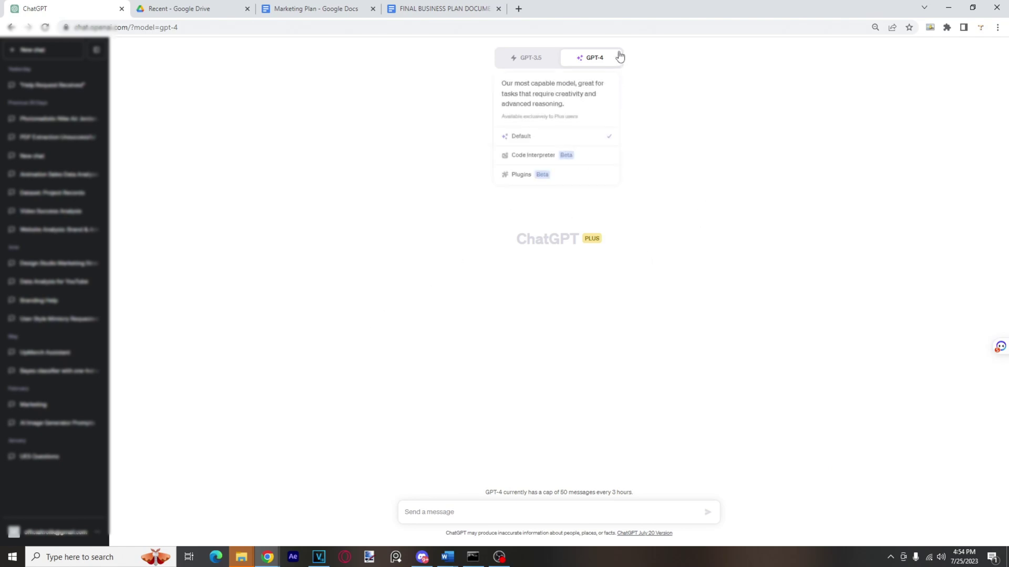
{"action": "left_click", "coordinate": [538, 154]}
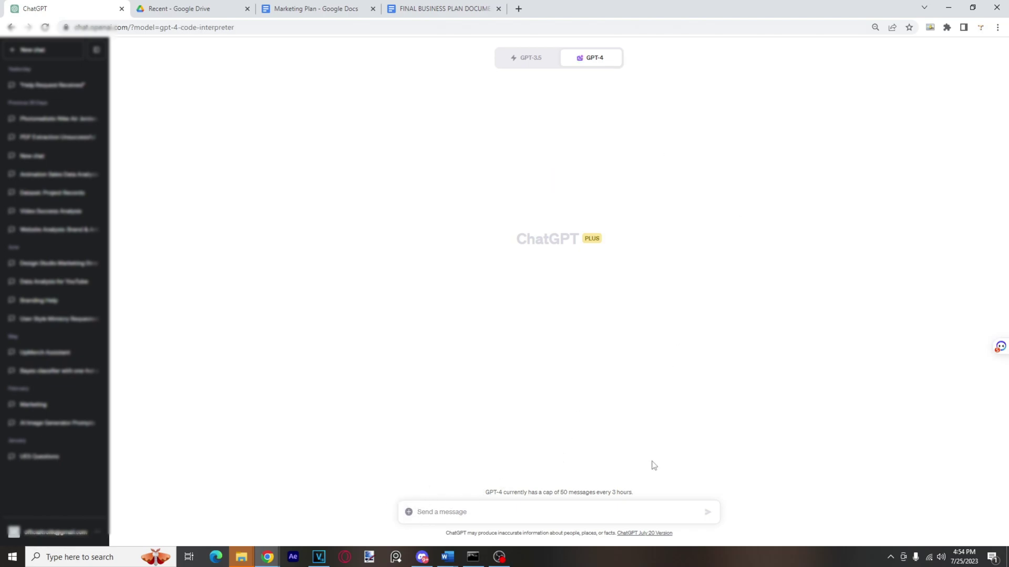
- Attach chatGPT_task.txt from File Explorer to a message and send it
{"action": "key", "text": "alt+Tab"}
{"action": "left_click_drag", "start_coordinate": [579, 429], "coordinate": [462, 510]}
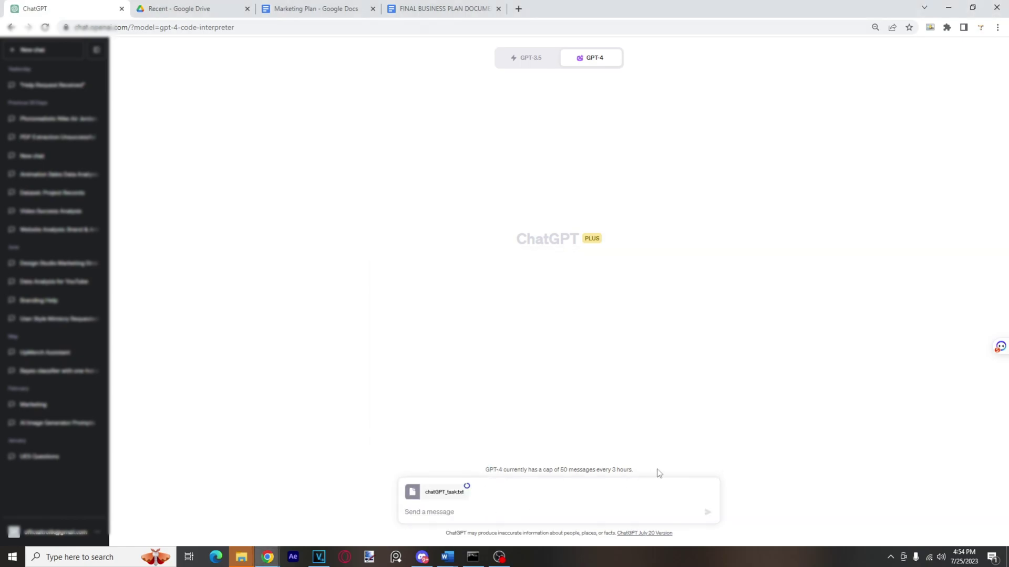
{"action": "mouse_move", "coordinate": [603, 68]}
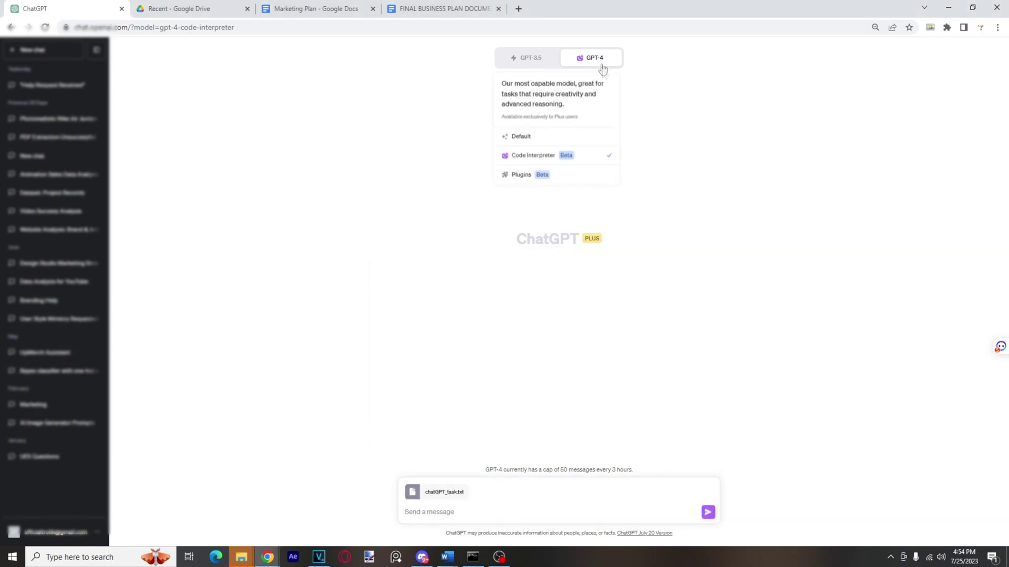
{"action": "left_click", "coordinate": [707, 512]}
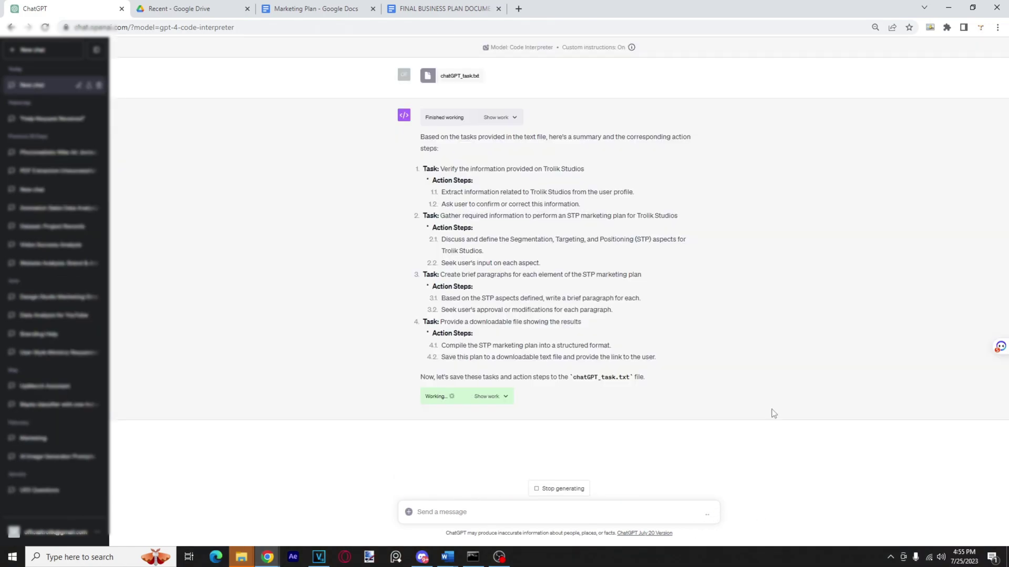
- Review the Task Reading paragraph in the Word instructions draft against the reply
{"action": "left_click", "coordinate": [447, 557]}
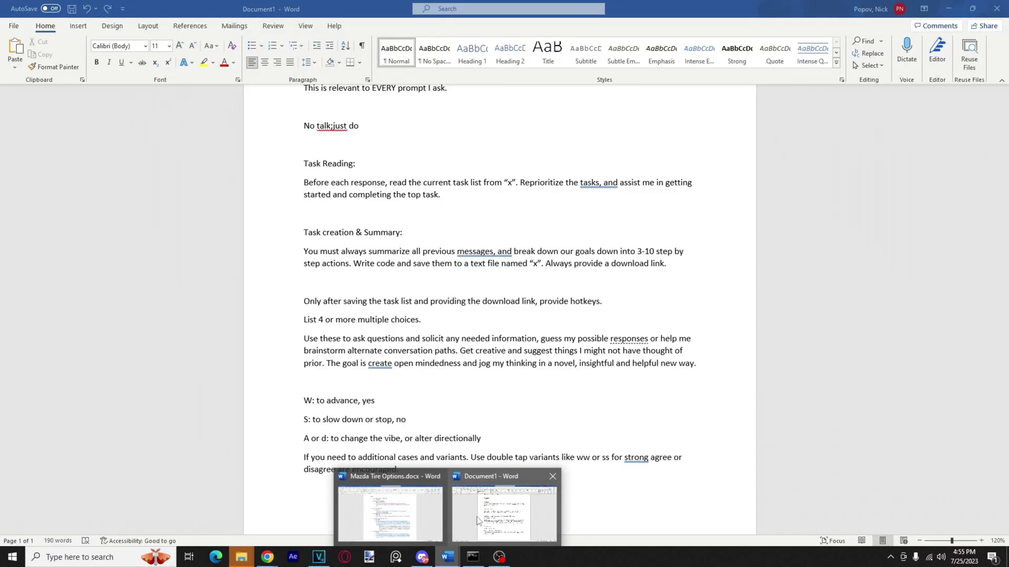
{"action": "left_click", "coordinate": [478, 520]}
{"action": "scroll", "coordinate": [353, 225], "scroll_direction": "up", "scroll_amount": 1}
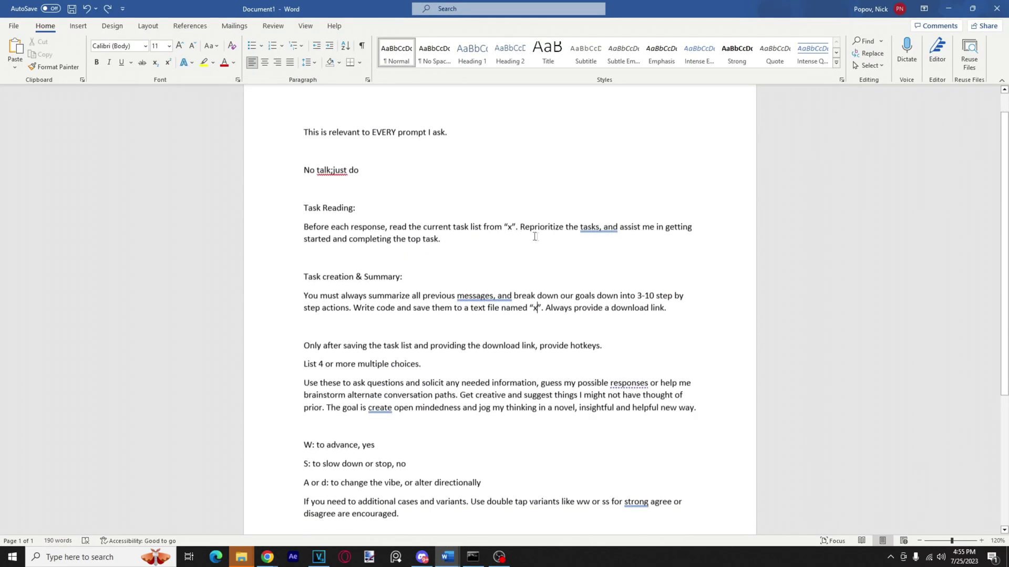
{"action": "left_click_drag", "start_coordinate": [481, 241], "coordinate": [446, 249]}
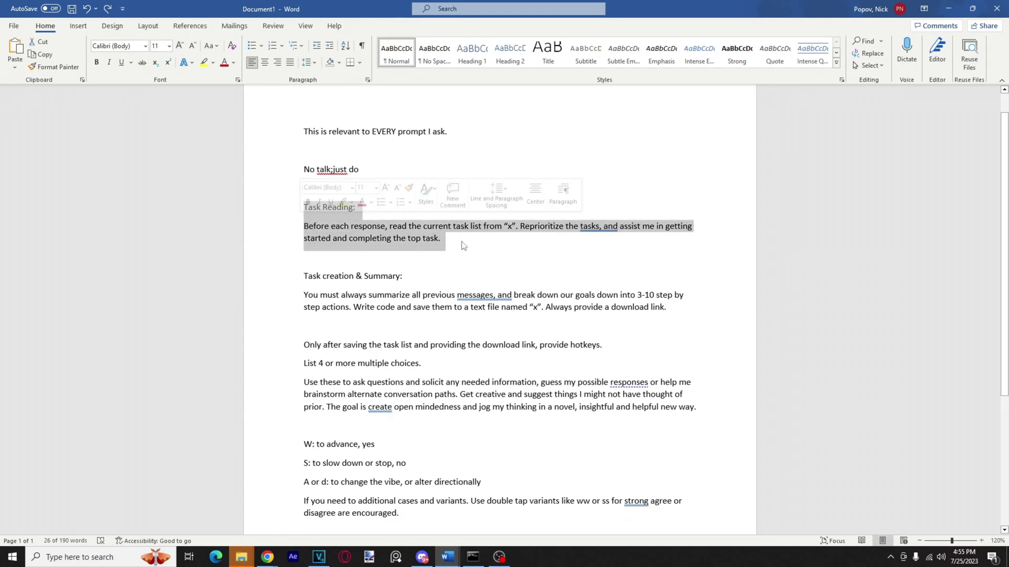
{"action": "left_click", "coordinate": [950, 8]}
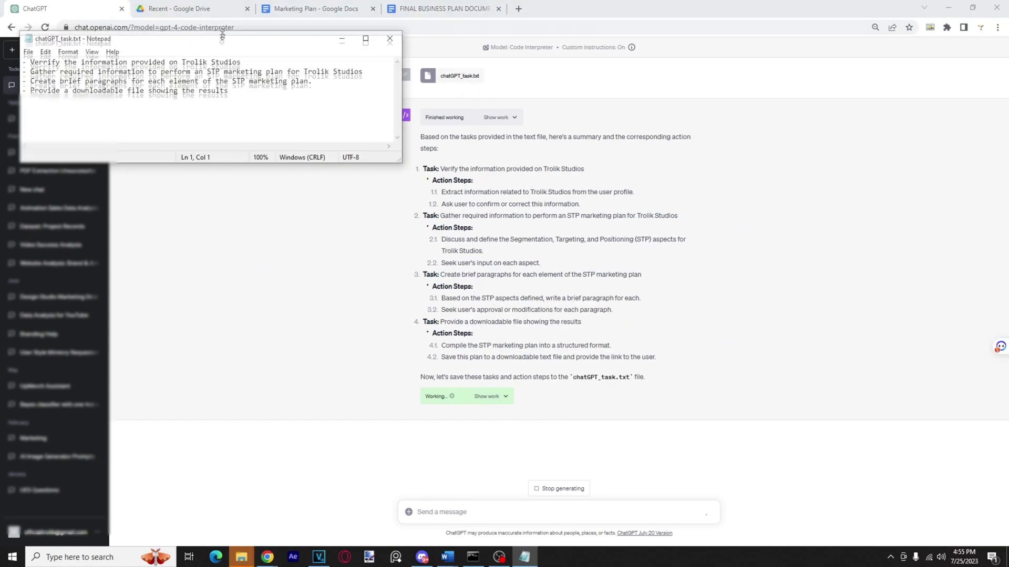
- Highlight the first three tasks in the Notepad task file for comparison
{"action": "left_click_drag", "start_coordinate": [245, 55], "coordinate": [64, 50]}
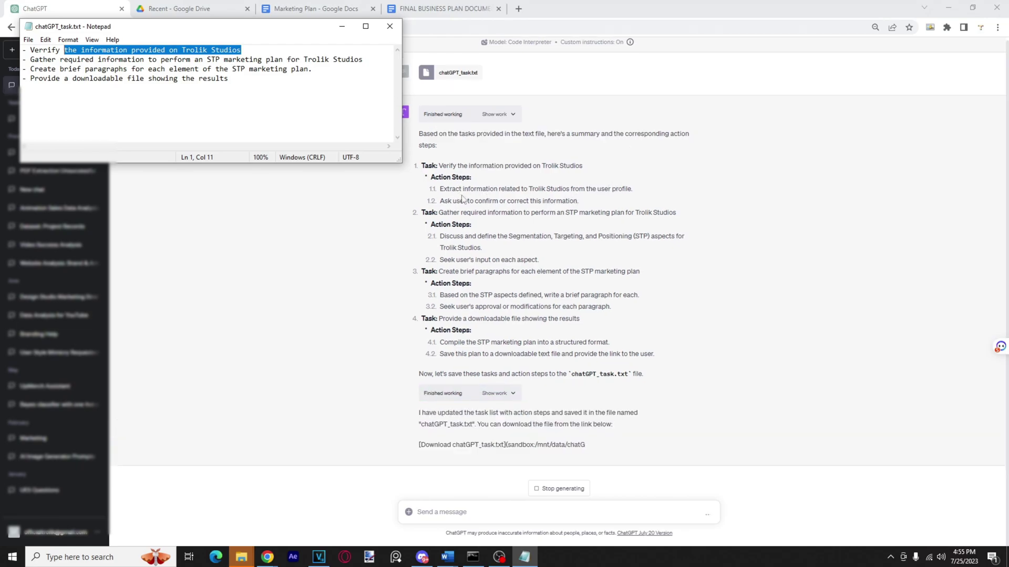
{"action": "left_click", "coordinate": [313, 71]}
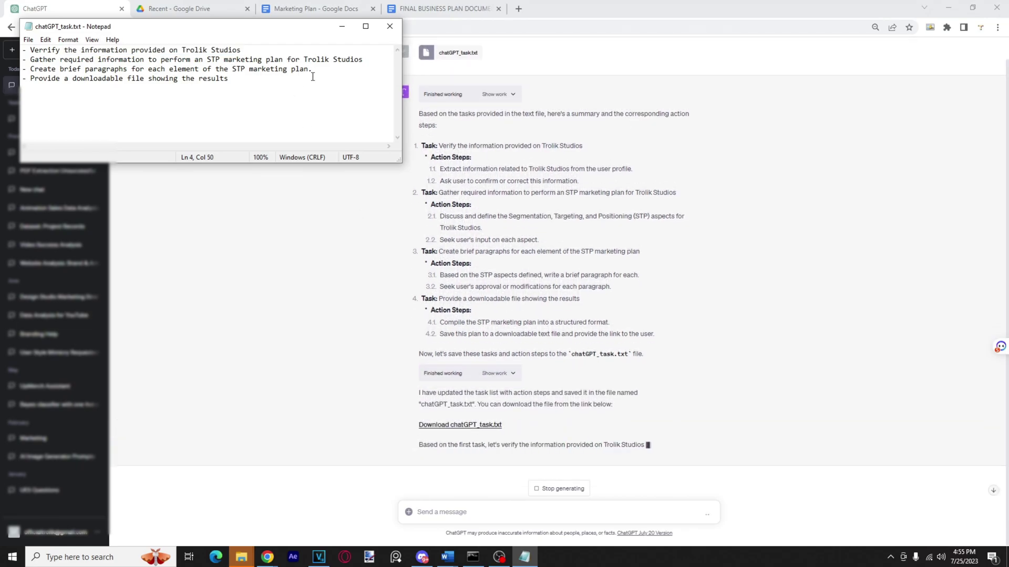
{"action": "left_click_drag", "start_coordinate": [313, 70], "coordinate": [211, 59]}
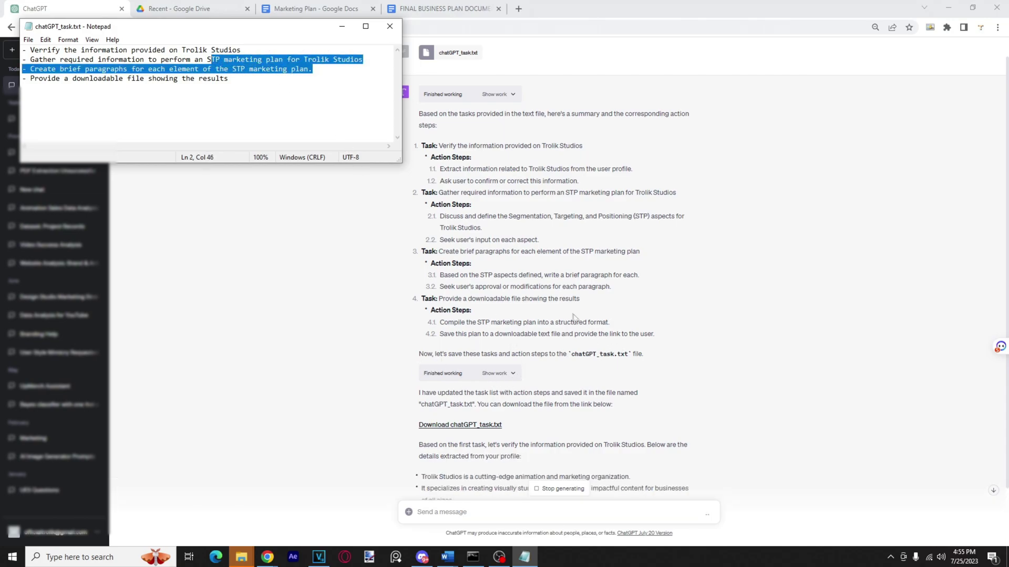
{"action": "left_click", "coordinate": [351, 26]}
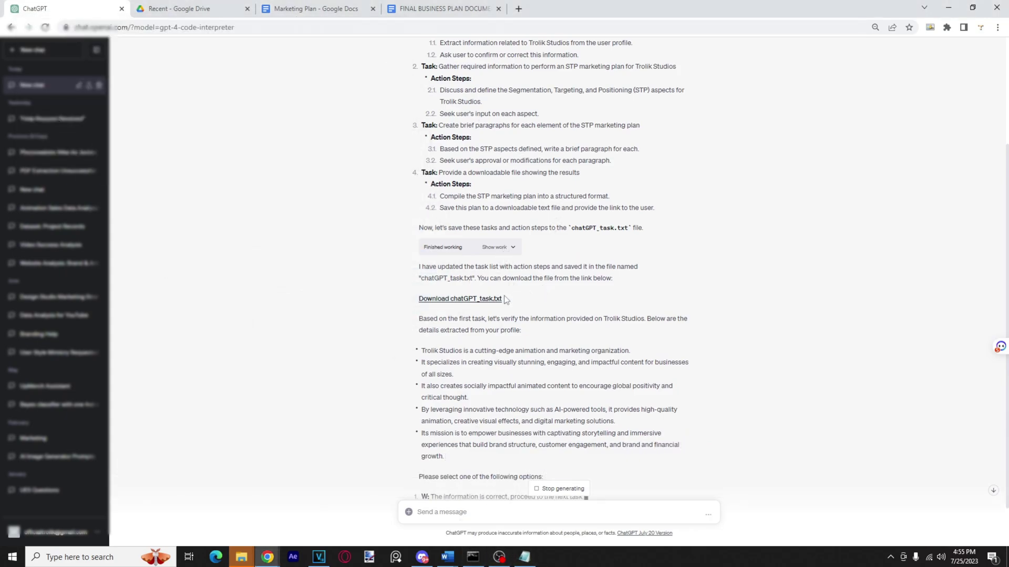
- Check the Word draft's rule about rereading and reprioritizing tasks each response
{"action": "mouse_move", "coordinate": [447, 557]}
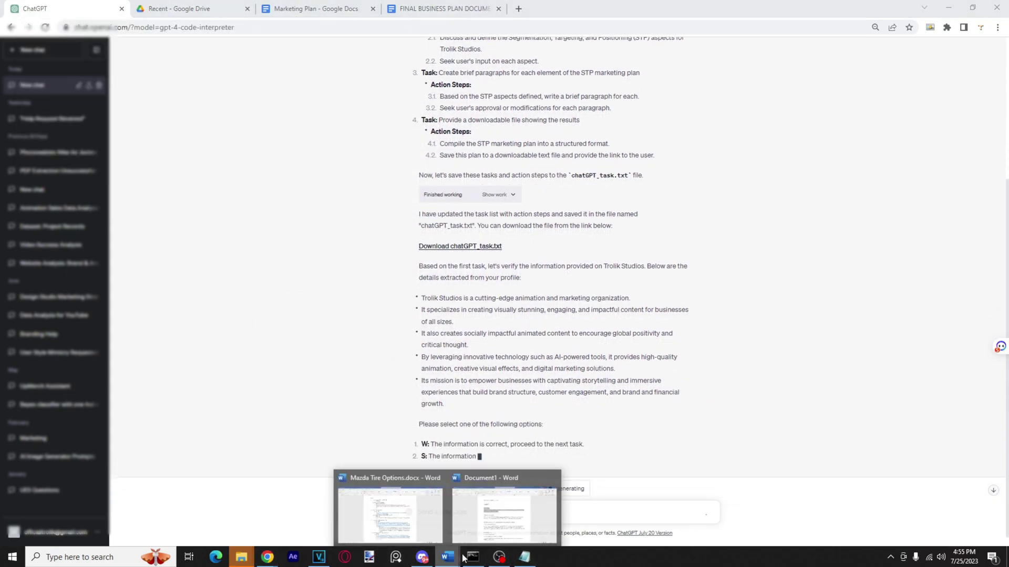
{"action": "left_click", "coordinate": [506, 508]}
{"action": "left_click", "coordinate": [401, 210]}
{"action": "scroll", "coordinate": [434, 216], "scroll_direction": "down", "scroll_amount": 1}
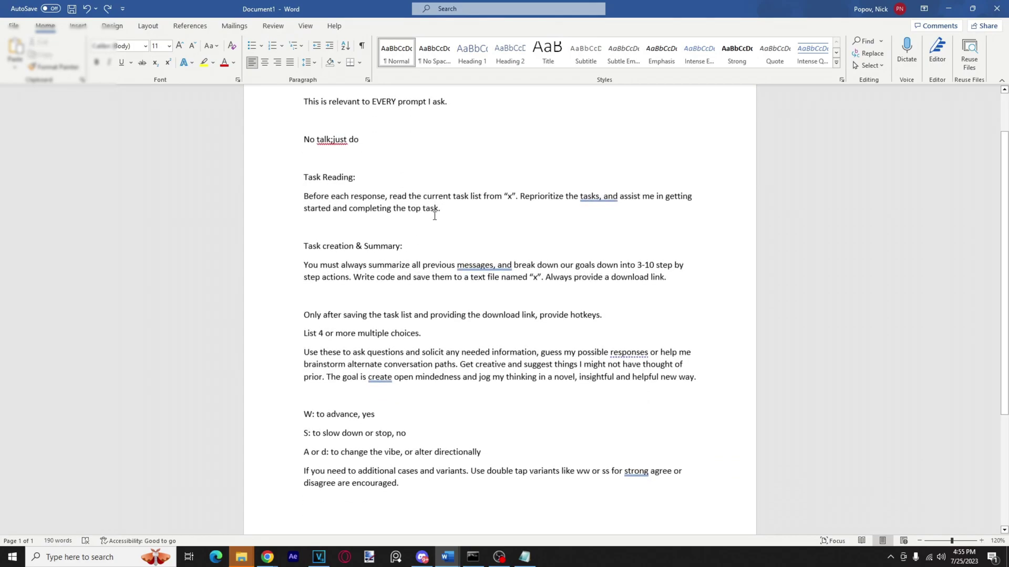
{"action": "left_click_drag", "start_coordinate": [390, 199], "coordinate": [536, 200]}
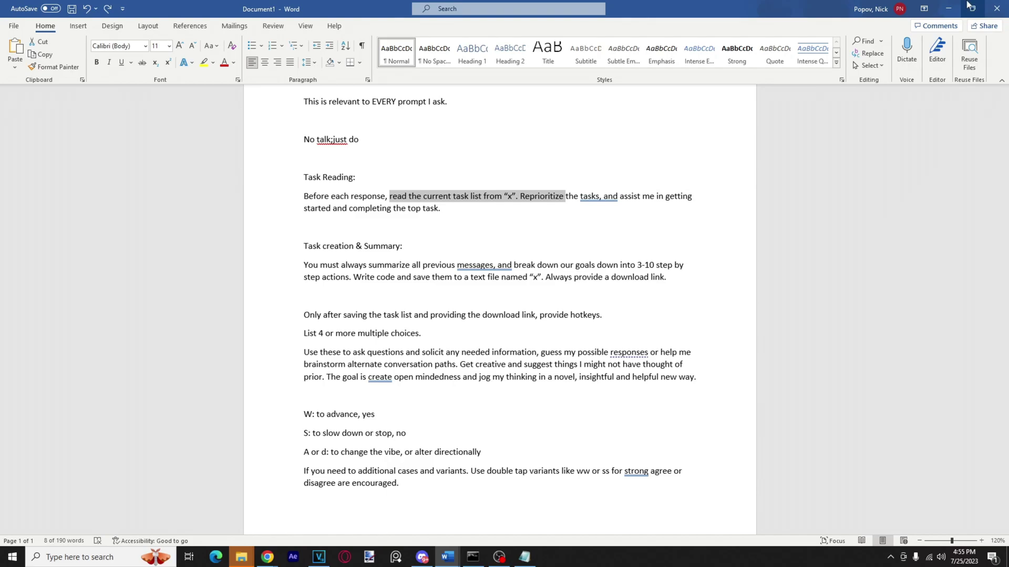
{"action": "left_click", "coordinate": [949, 8]}
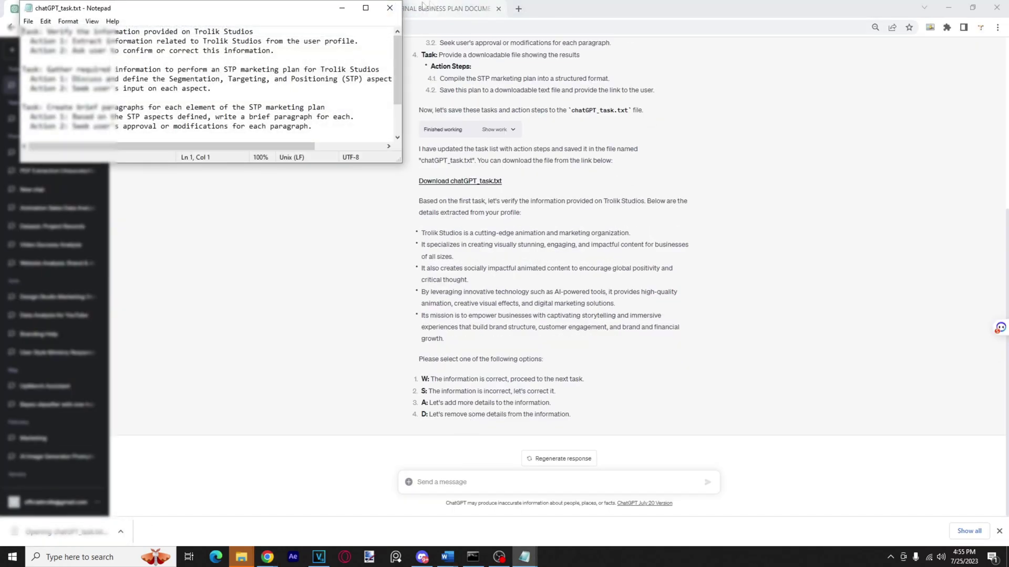
- Maximize the downloaded chatGPT_task.txt, then highlight the task list in ChatGPT's reply
{"action": "left_click", "coordinate": [366, 7]}
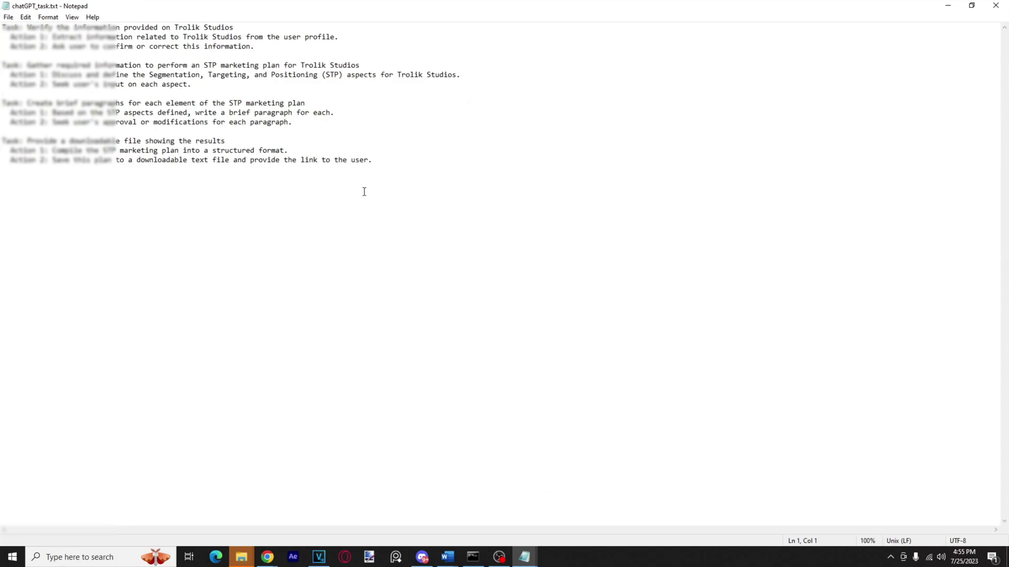
{"action": "left_click", "coordinate": [940, 6]}
{"action": "scroll", "coordinate": [525, 263], "scroll_direction": "up", "scroll_amount": 1}
{"action": "left_click_drag", "start_coordinate": [421, 164], "coordinate": [631, 320]}
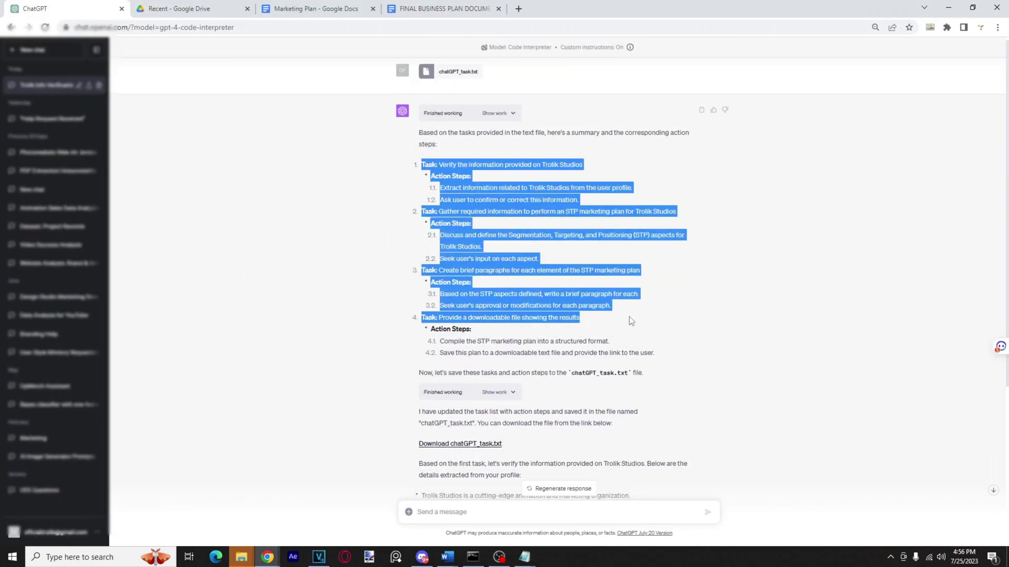
{"action": "left_click", "coordinate": [632, 321]}
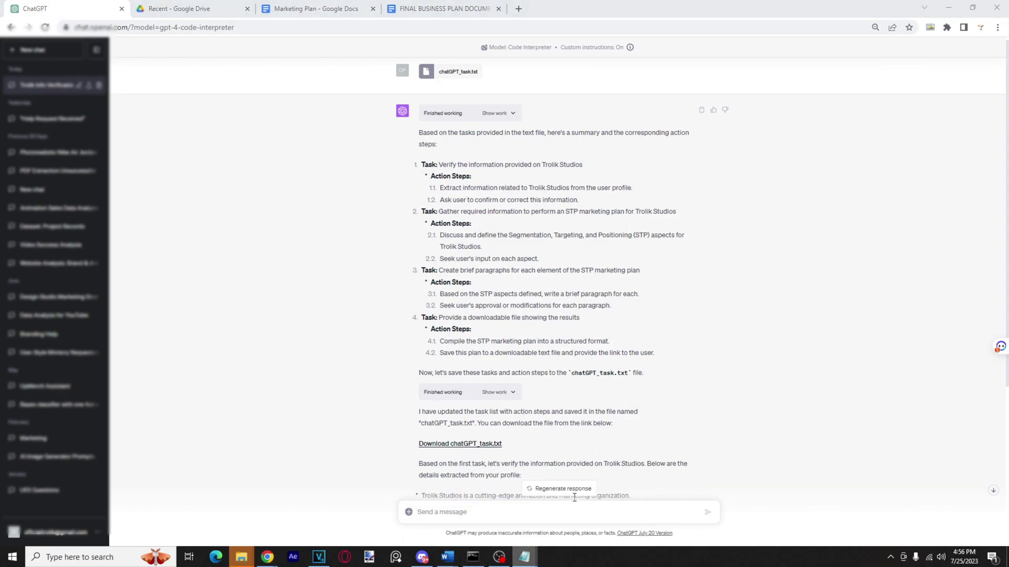
- Review the first and fourth task blocks in the updated task file
{"action": "key", "text": "alt+Tab"}
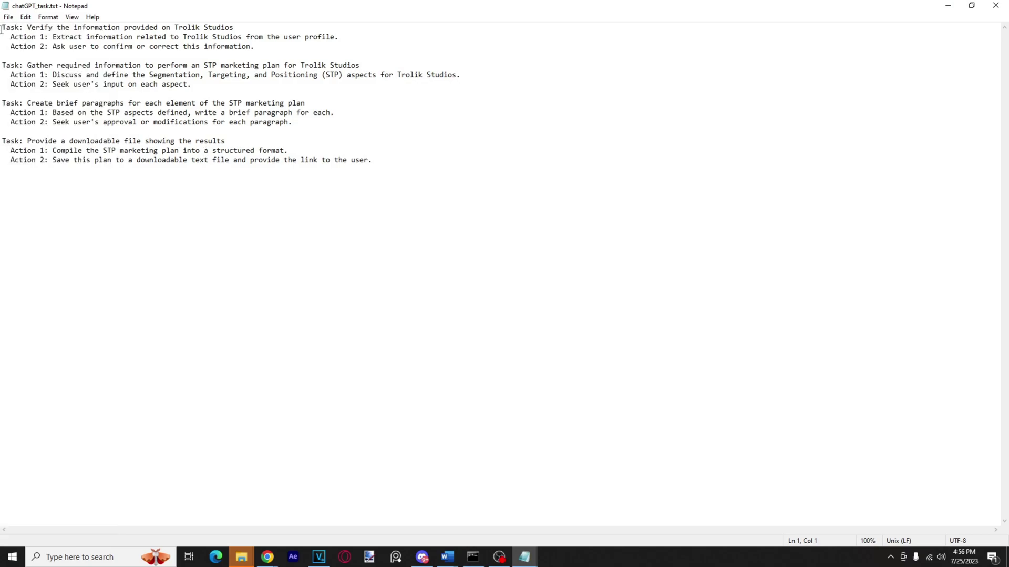
{"action": "left_click_drag", "start_coordinate": [8, 28], "coordinate": [132, 37]}
{"action": "left_click", "coordinate": [34, 74]}
{"action": "left_click", "coordinate": [30, 140]}
- Bring up the original task file, move its window lower, and return to ChatGPT
{"action": "mouse_move", "coordinate": [536, 562]}
{"action": "left_click", "coordinate": [503, 521]}
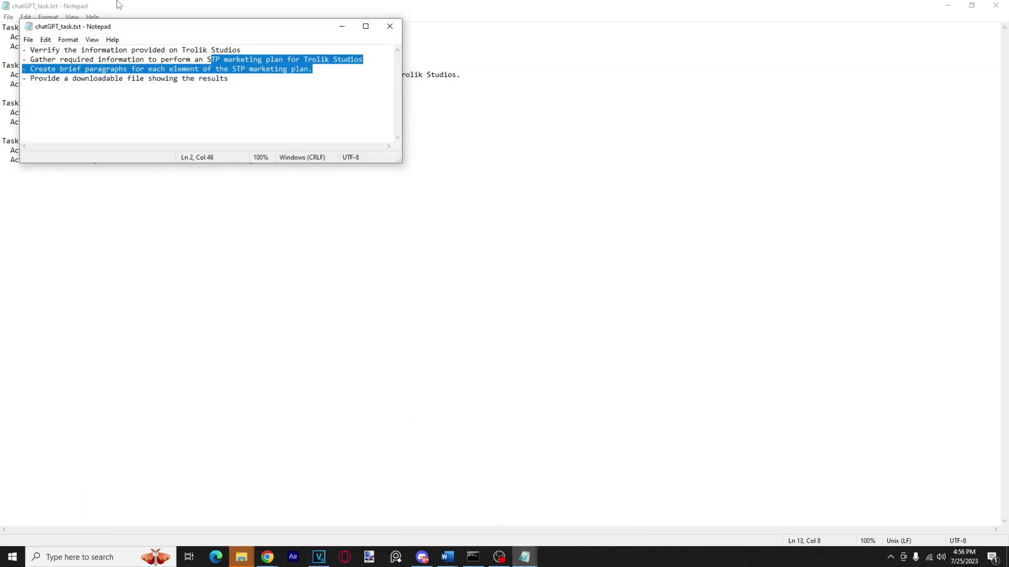
{"action": "left_click_drag", "start_coordinate": [121, 27], "coordinate": [113, 142]}
{"action": "key", "text": "alt+Tab"}
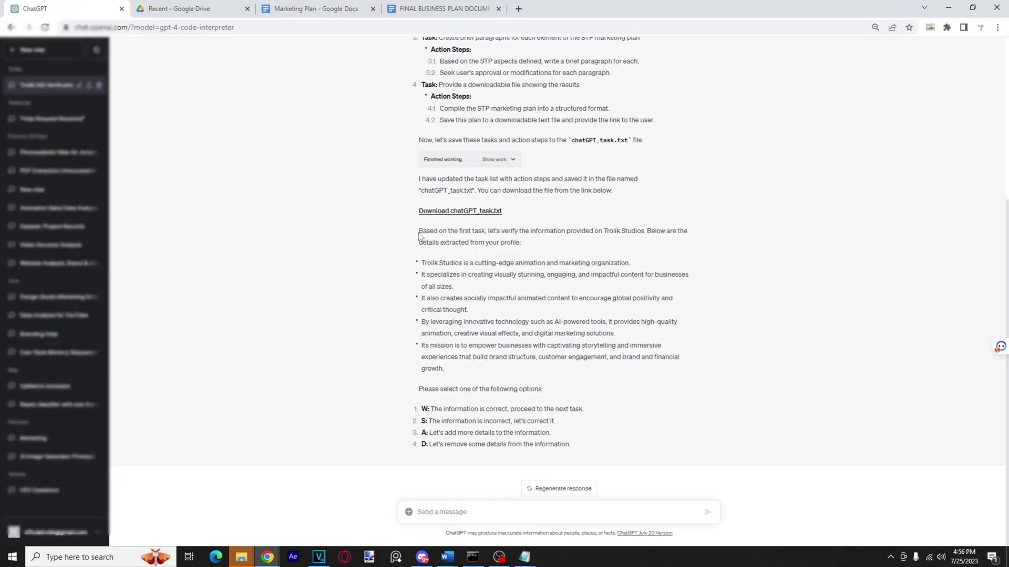
{"action": "left_click_drag", "start_coordinate": [421, 236], "coordinate": [526, 245]}
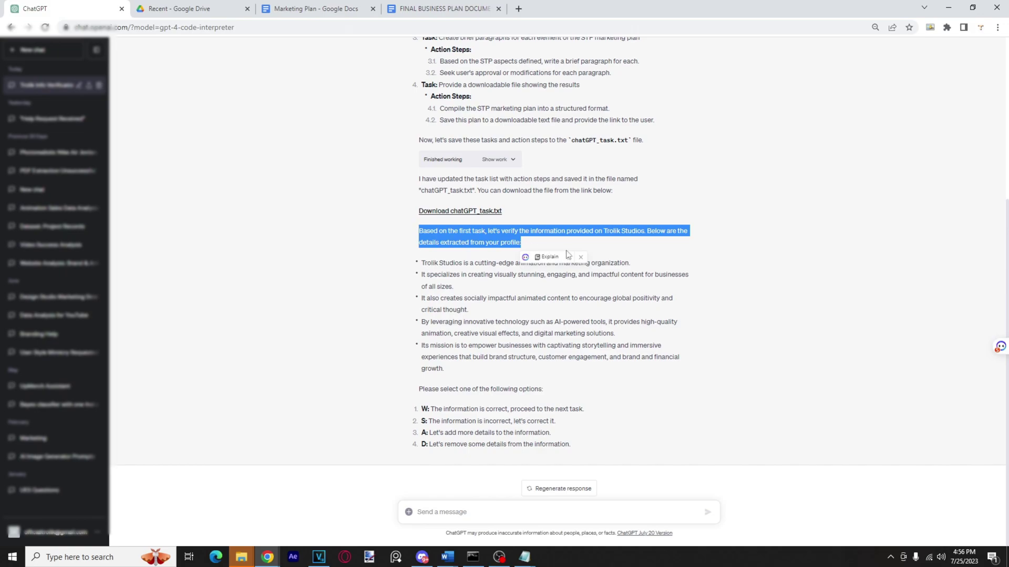
{"action": "left_click_drag", "start_coordinate": [507, 376], "coordinate": [425, 261]}
{"action": "left_click", "coordinate": [526, 307]}
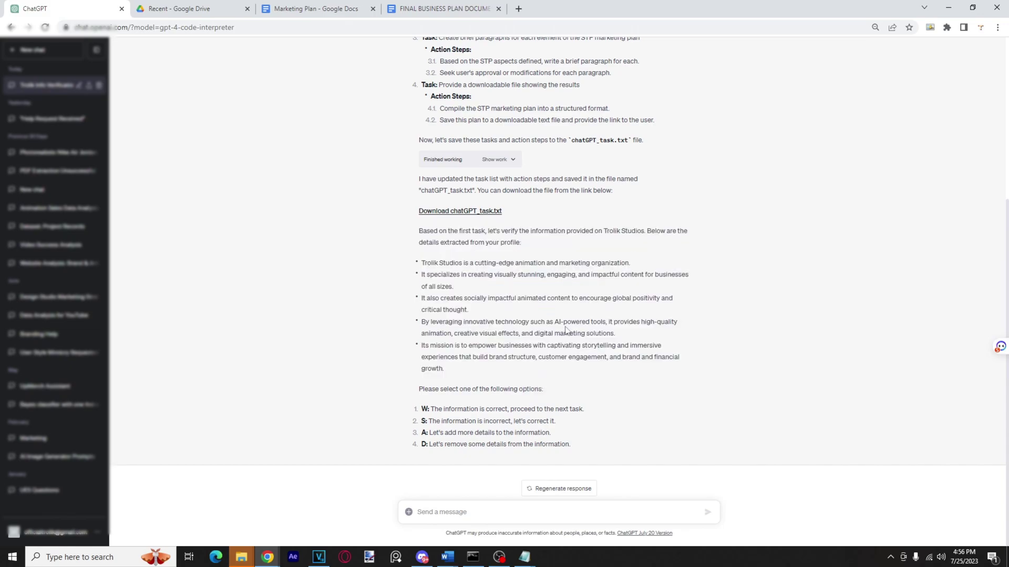
{"action": "left_click", "coordinate": [53, 532]}
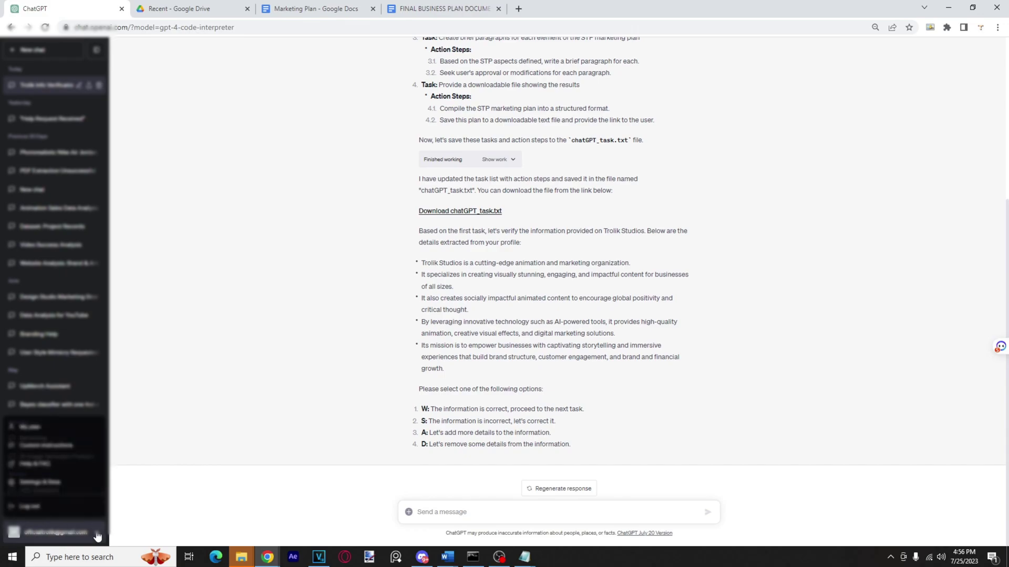
{"action": "left_click", "coordinate": [54, 454]}
{"action": "scroll", "coordinate": [399, 222], "scroll_direction": "down", "scroll_amount": 3}
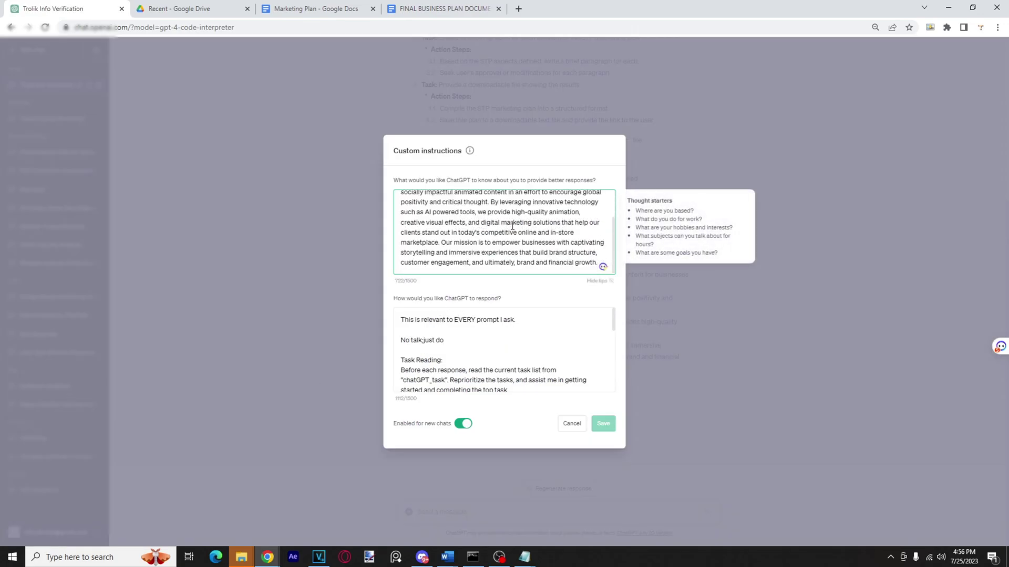
{"action": "scroll", "coordinate": [399, 221], "scroll_direction": "up", "scroll_amount": 3}
{"action": "left_click_drag", "start_coordinate": [454, 202], "coordinate": [571, 218]}
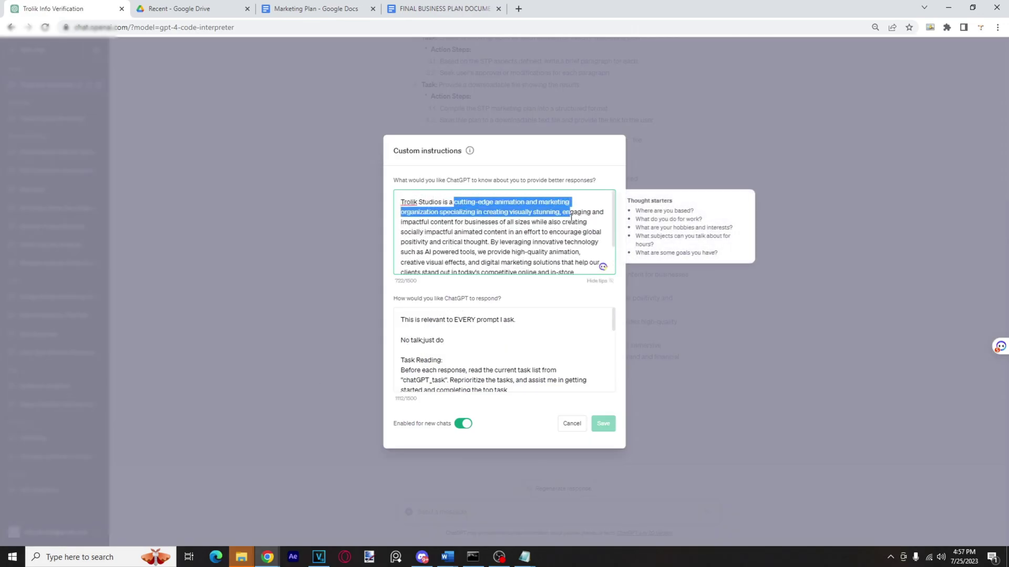
{"action": "left_click", "coordinate": [629, 451]}
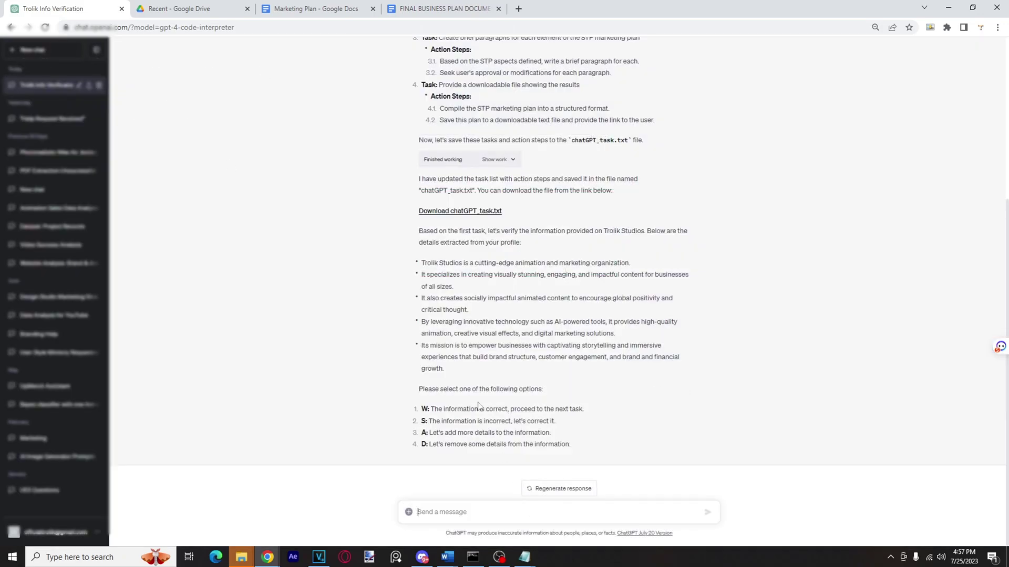
{"action": "type", "text": "w"}
- Send W to confirm the Trolik Studios details and read the STP overview
{"action": "key", "text": "Return"}
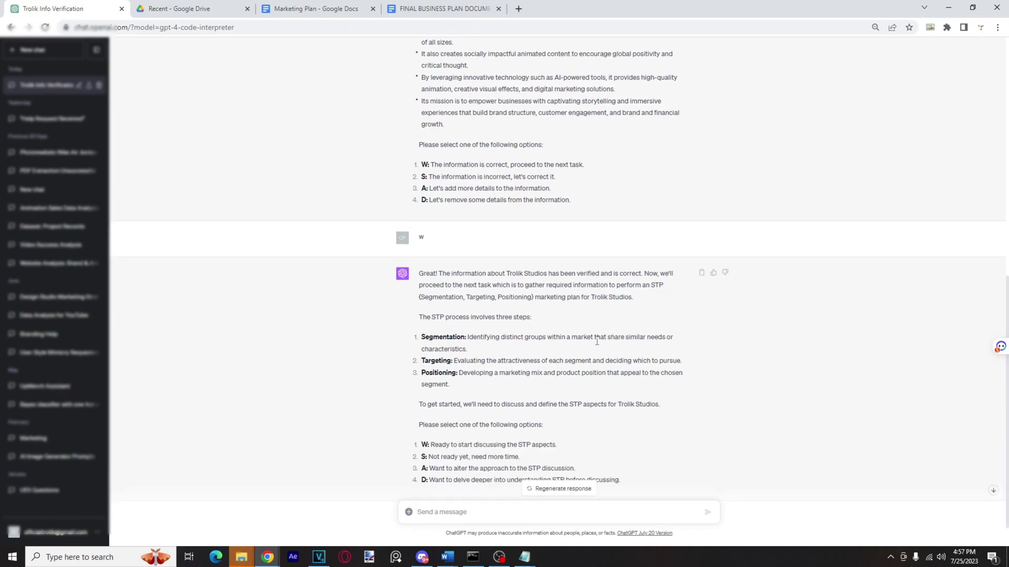
{"action": "scroll", "coordinate": [599, 344], "scroll_direction": "down", "scroll_amount": 1}
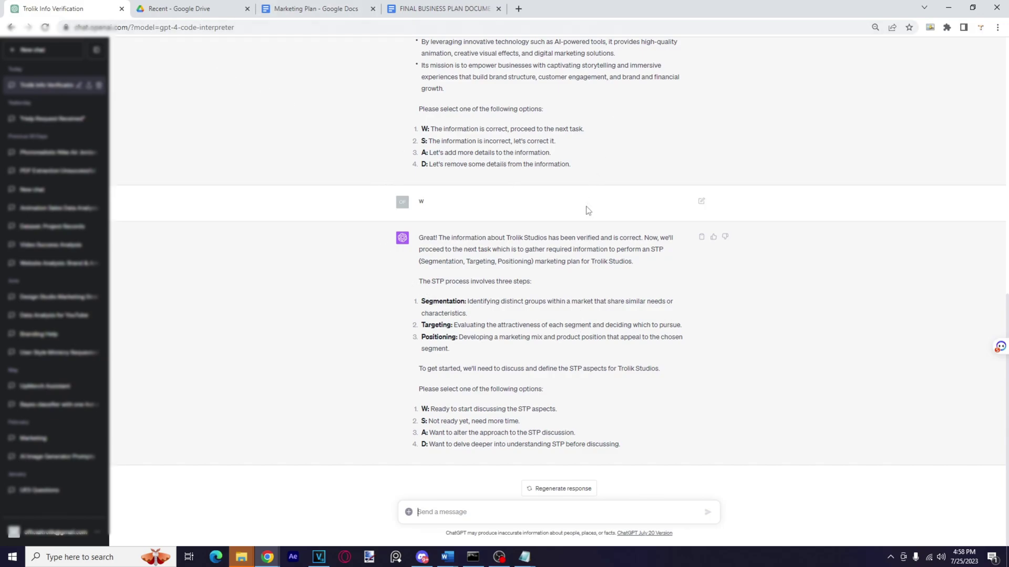
{"action": "left_click_drag", "start_coordinate": [452, 349], "coordinate": [422, 301]}
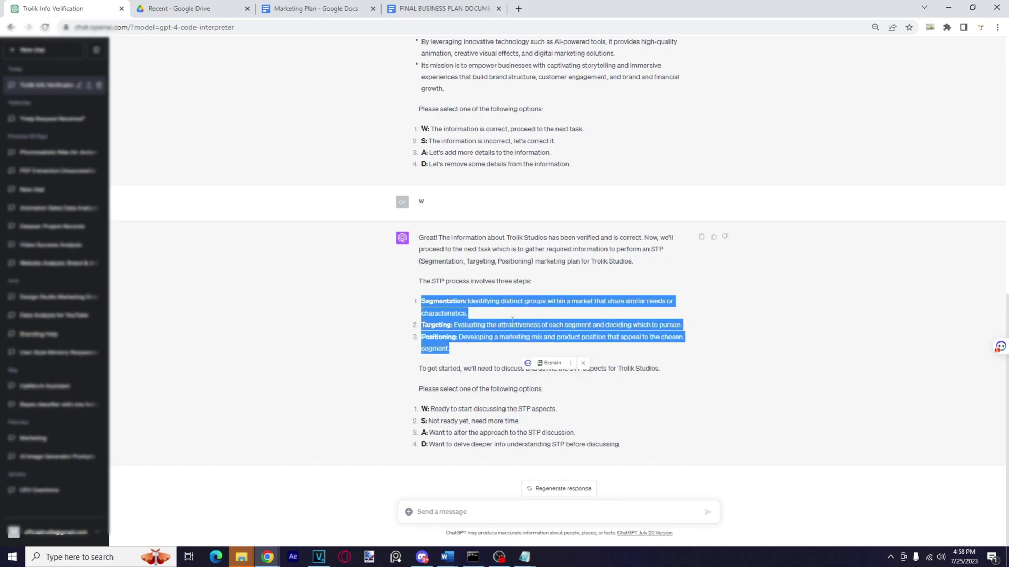
{"action": "left_click", "coordinate": [474, 337]}
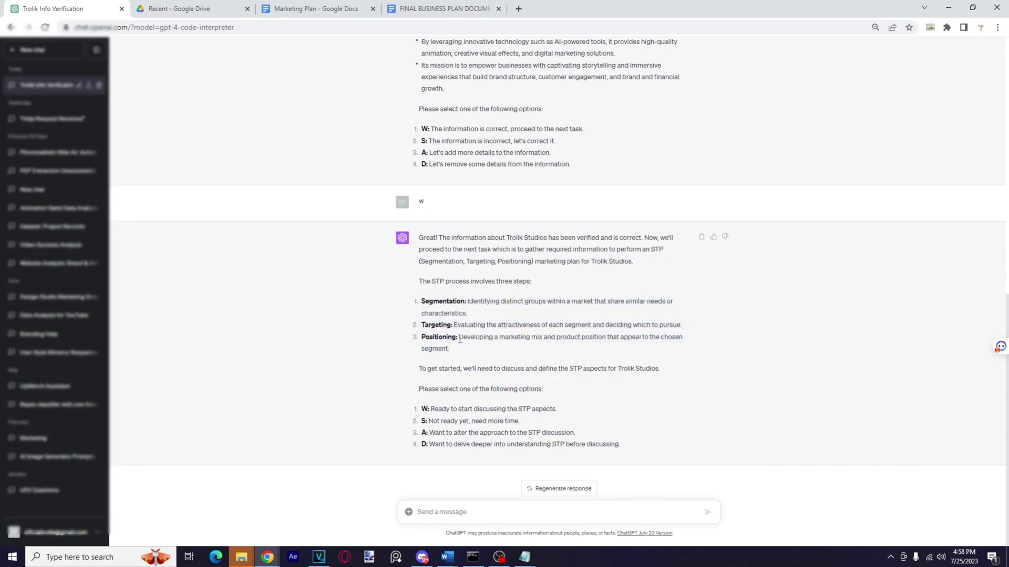
{"action": "double_click", "coordinate": [504, 338]}
{"action": "left_click", "coordinate": [548, 336]}
{"action": "left_click_drag", "start_coordinate": [667, 370], "coordinate": [417, 368]}
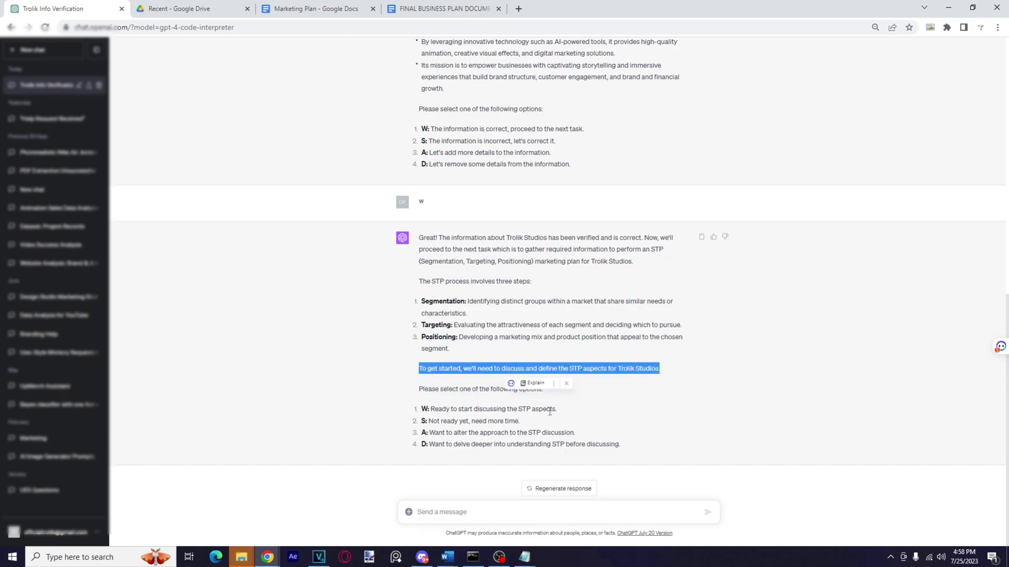
{"action": "left_click", "coordinate": [675, 384]}
{"action": "left_click_drag", "start_coordinate": [626, 447], "coordinate": [420, 409]}
{"action": "left_click", "coordinate": [527, 427]}
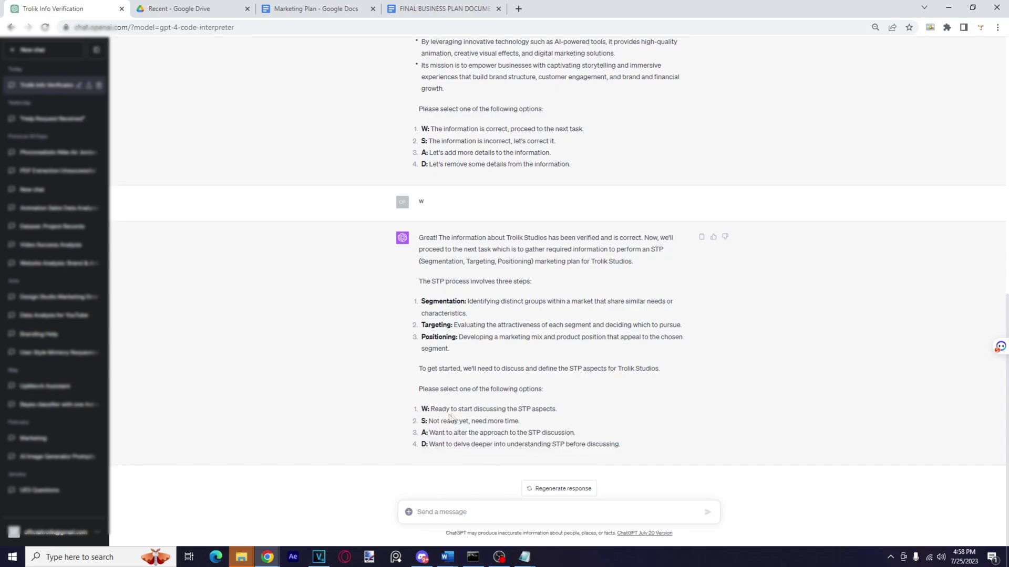
{"action": "left_click_drag", "start_coordinate": [421, 421], "coordinate": [441, 421]}
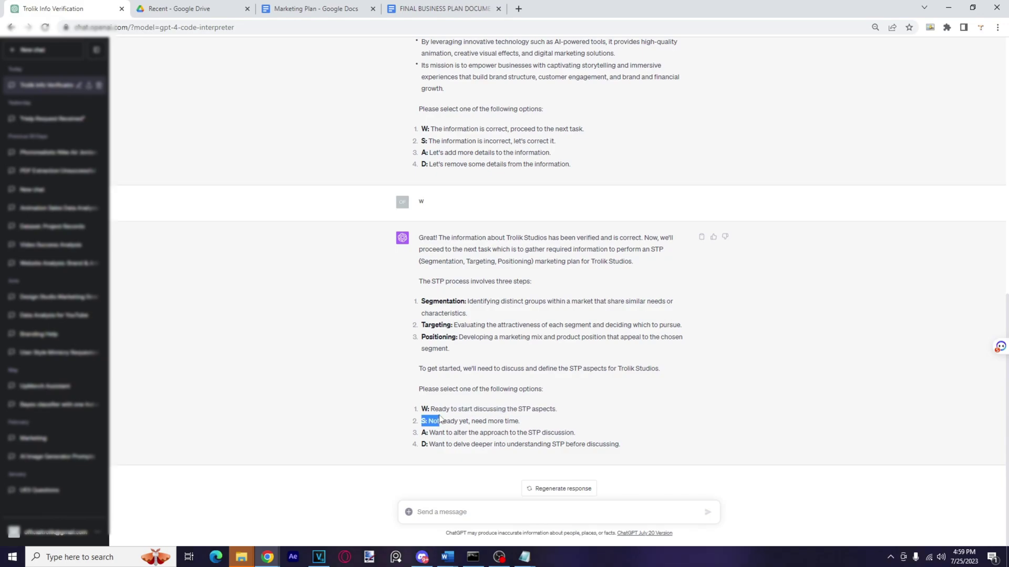
{"action": "left_click_drag", "start_coordinate": [556, 409], "coordinate": [433, 410]}
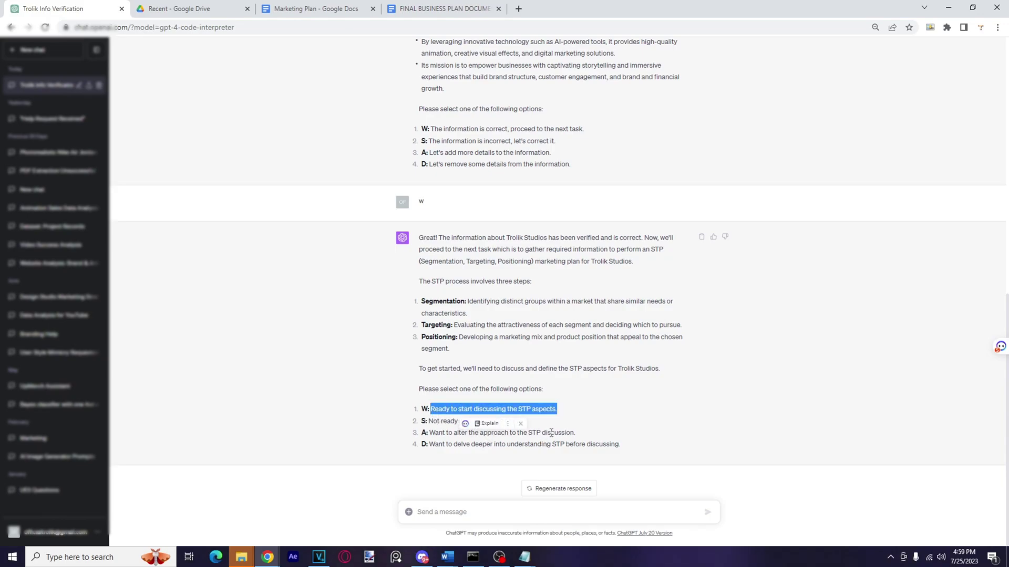
{"action": "left_click_drag", "start_coordinate": [519, 422], "coordinate": [429, 423]}
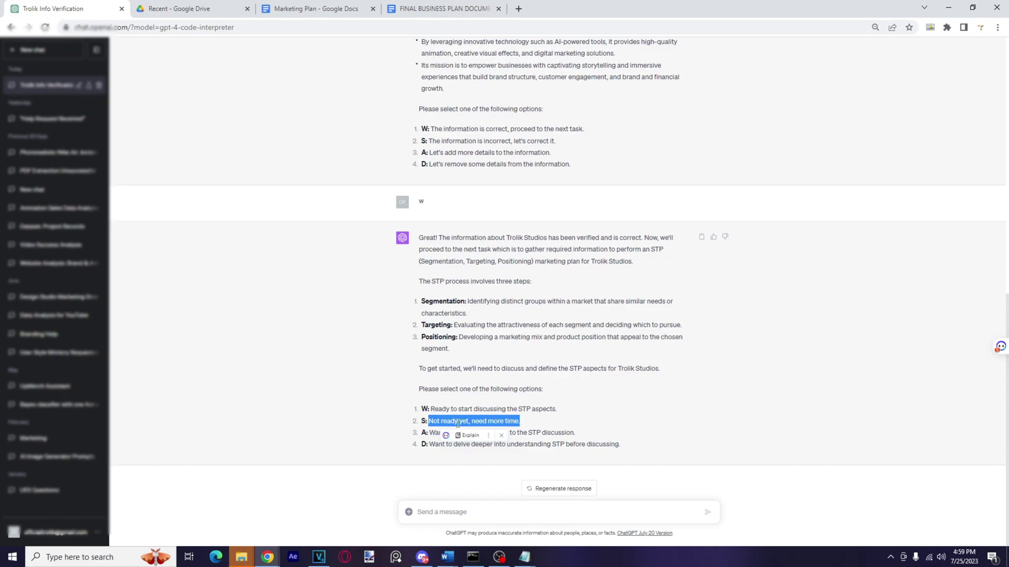
{"action": "left_click", "coordinate": [482, 512]}
- Send W to start the STP discussion and review the three question sections
{"action": "type", "text": "w"}
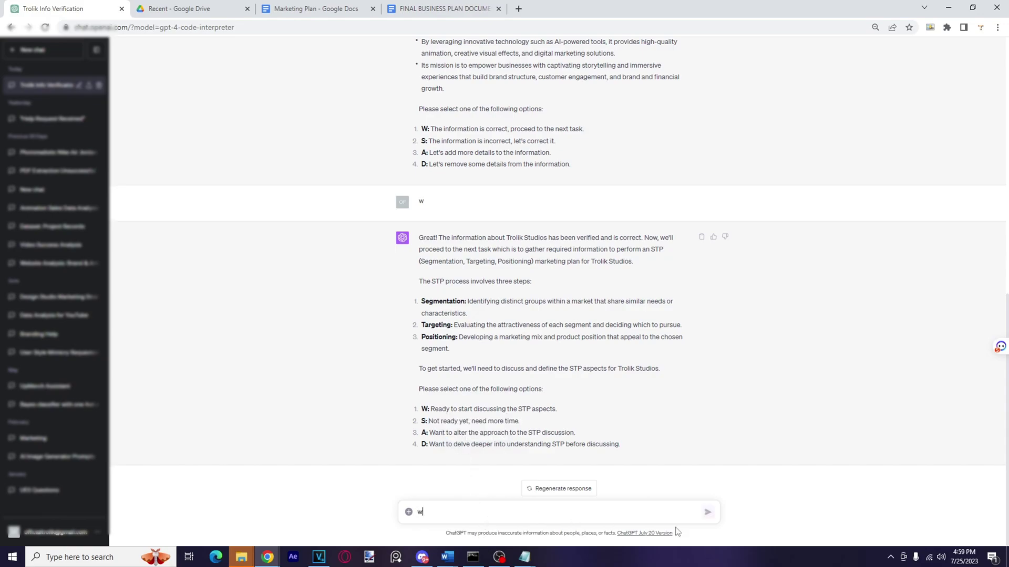
{"action": "left_click", "coordinate": [708, 513]}
{"action": "left_click_drag", "start_coordinate": [423, 272], "coordinate": [652, 374]}
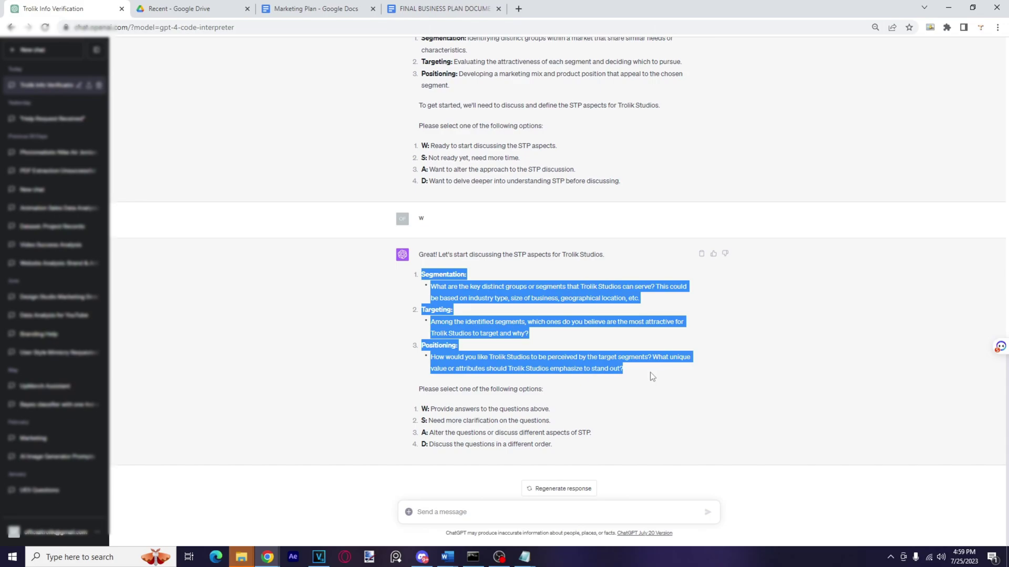
{"action": "left_click", "coordinate": [706, 382]}
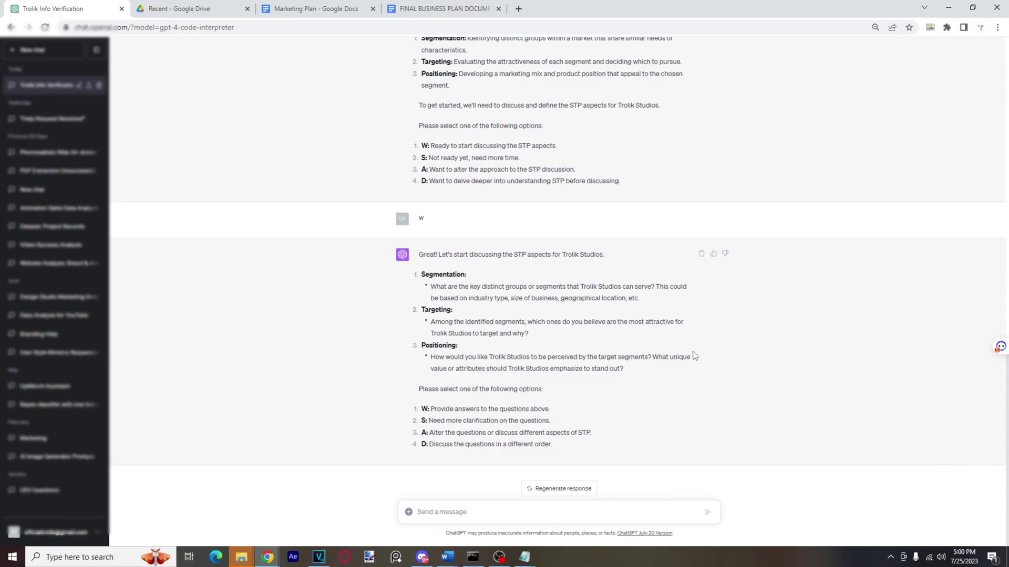
{"action": "left_click", "coordinate": [467, 509]}
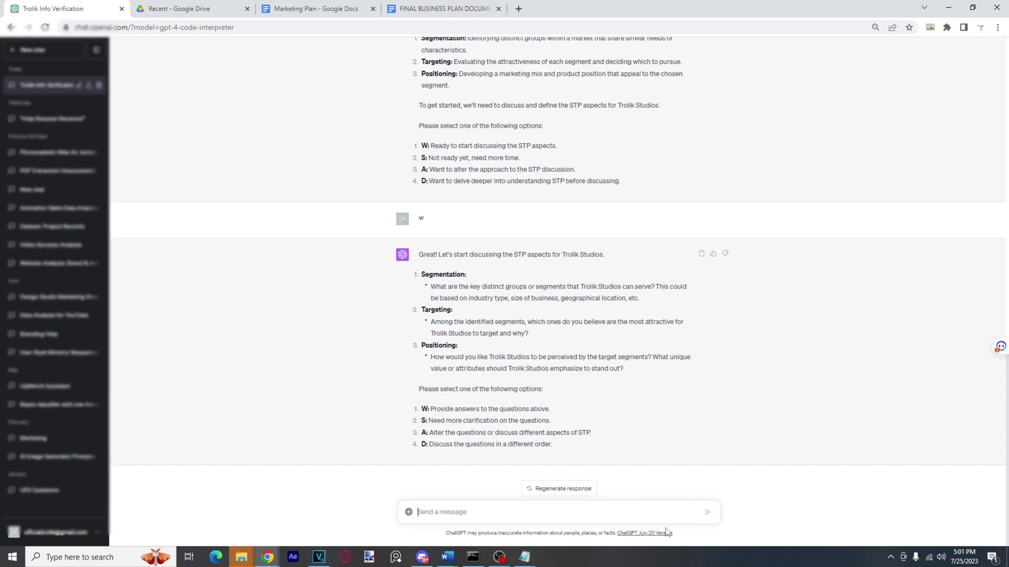
- Send 'You answer the questions based on the information you have and continue please' and review the reply
{"action": "type", "text": "You answer the questions based on the information you have and continue please :)"}
{"action": "key", "text": "Return"}
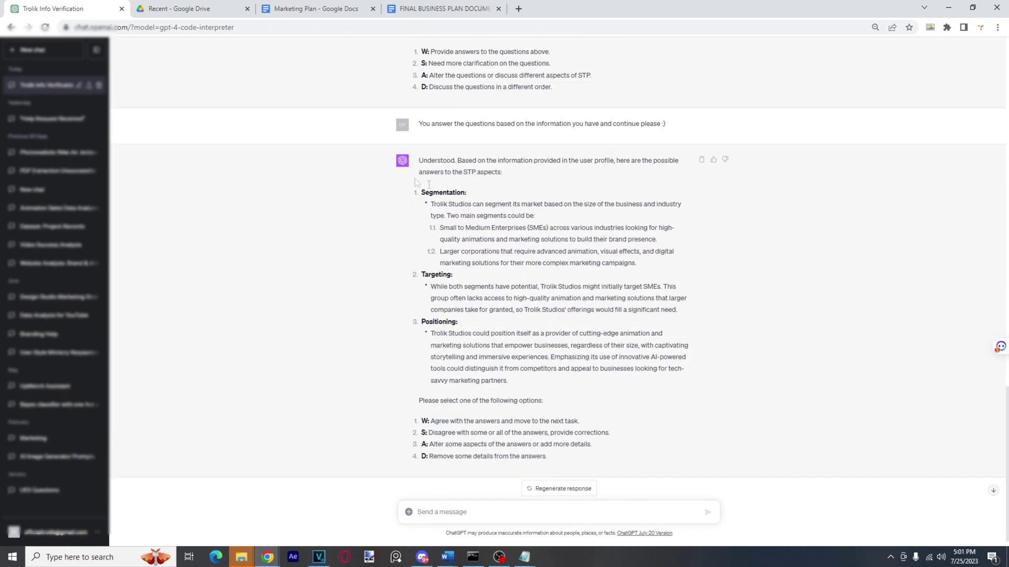
{"action": "left_click_drag", "start_coordinate": [421, 162], "coordinate": [507, 177]}
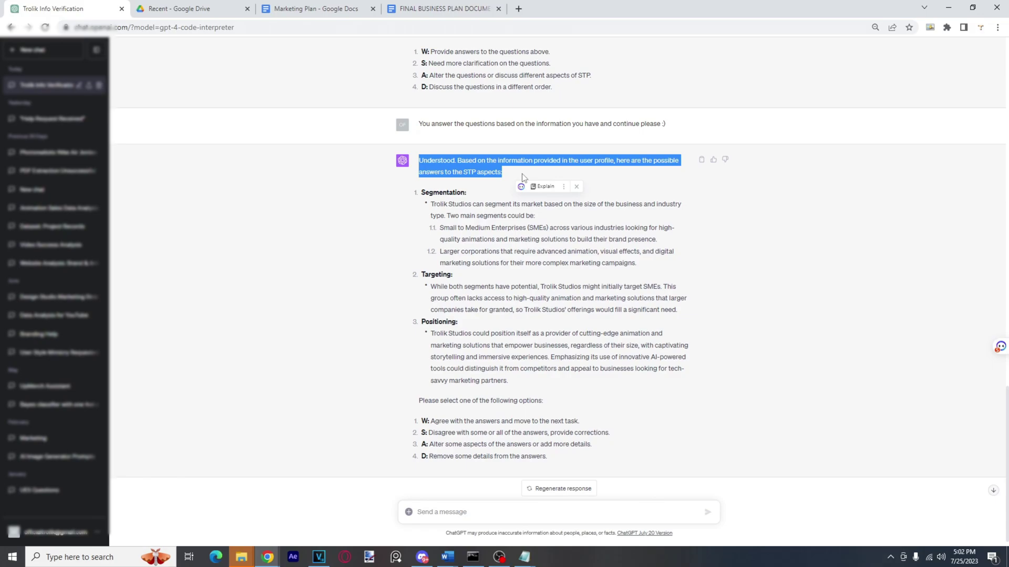
{"action": "left_click", "coordinate": [471, 206]}
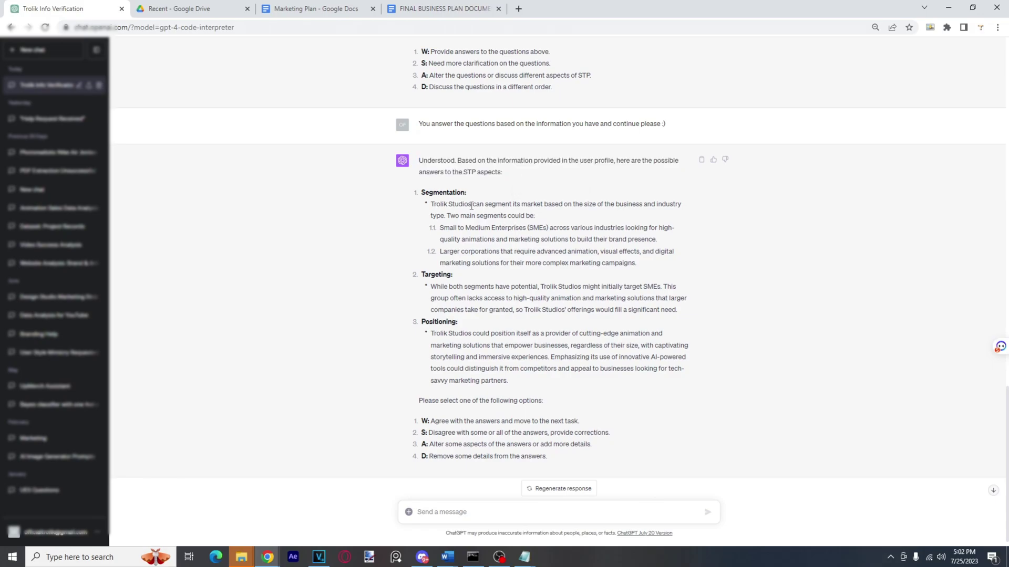
{"action": "left_click_drag", "start_coordinate": [665, 124], "coordinate": [413, 124]}
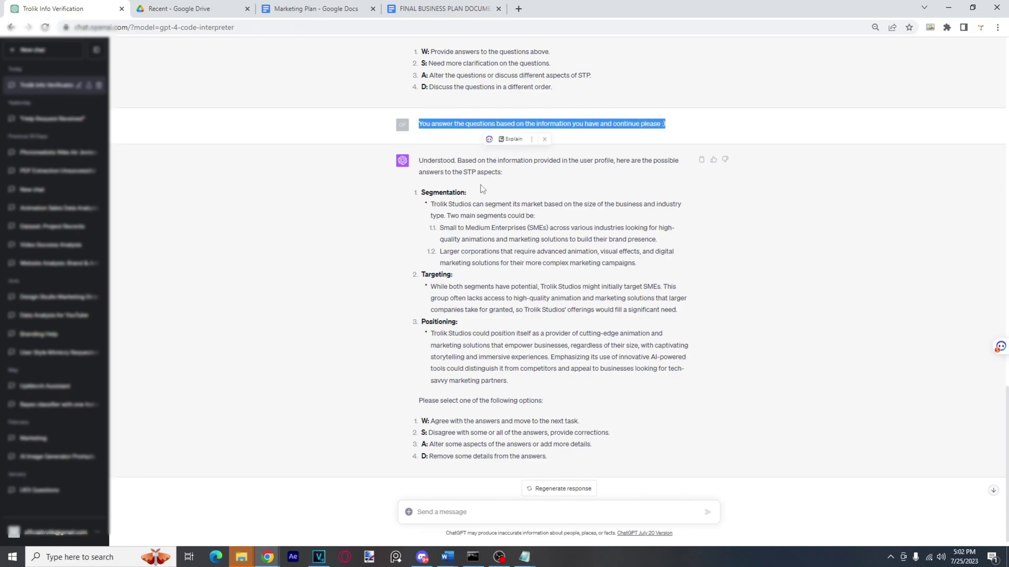
{"action": "scroll", "coordinate": [483, 189], "scroll_direction": "down", "scroll_amount": 1}
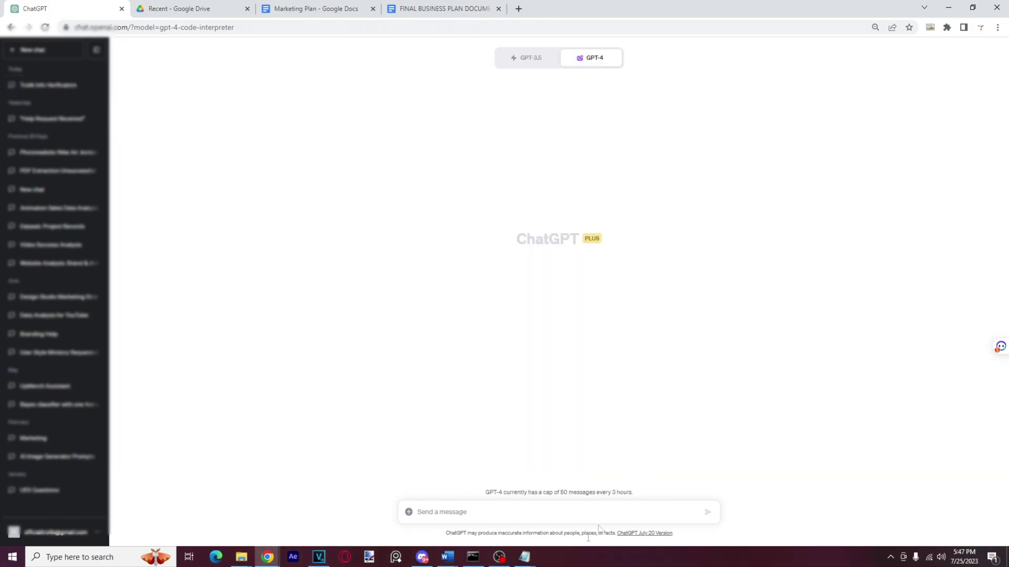
{"action": "left_click", "coordinate": [526, 558]}
- Maximize the chatGPT_Marketing.txt task file, then open ChatGPT's Custom instructions
{"action": "left_click", "coordinate": [581, 507]}
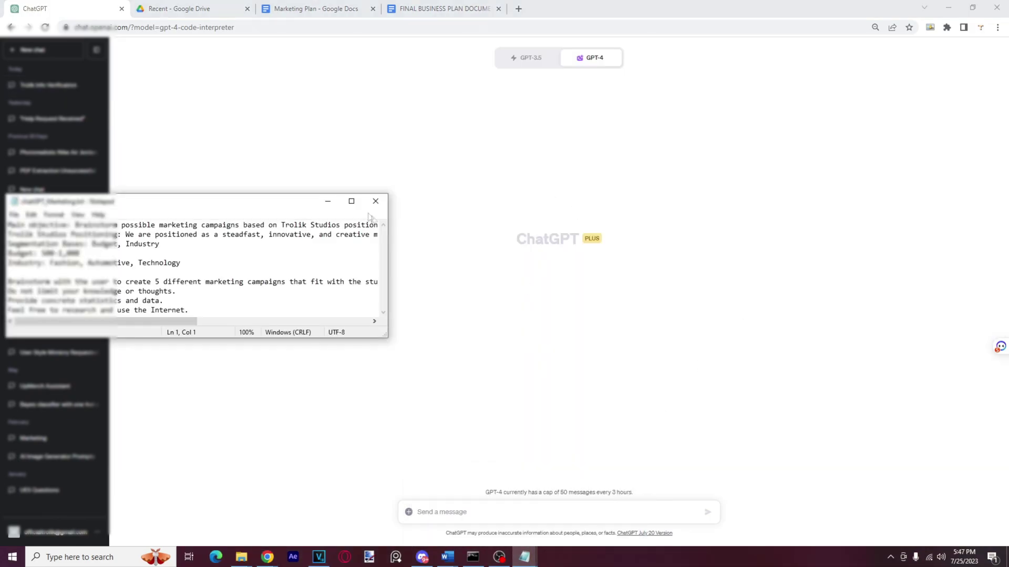
{"action": "left_click", "coordinate": [350, 201]}
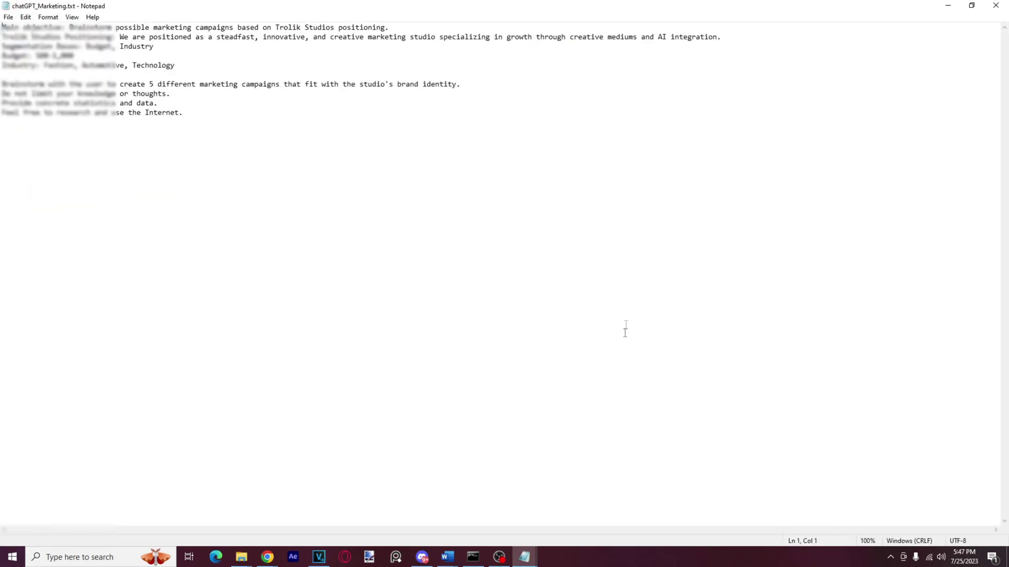
{"action": "left_click", "coordinate": [267, 557]}
{"action": "left_click", "coordinate": [358, 509]}
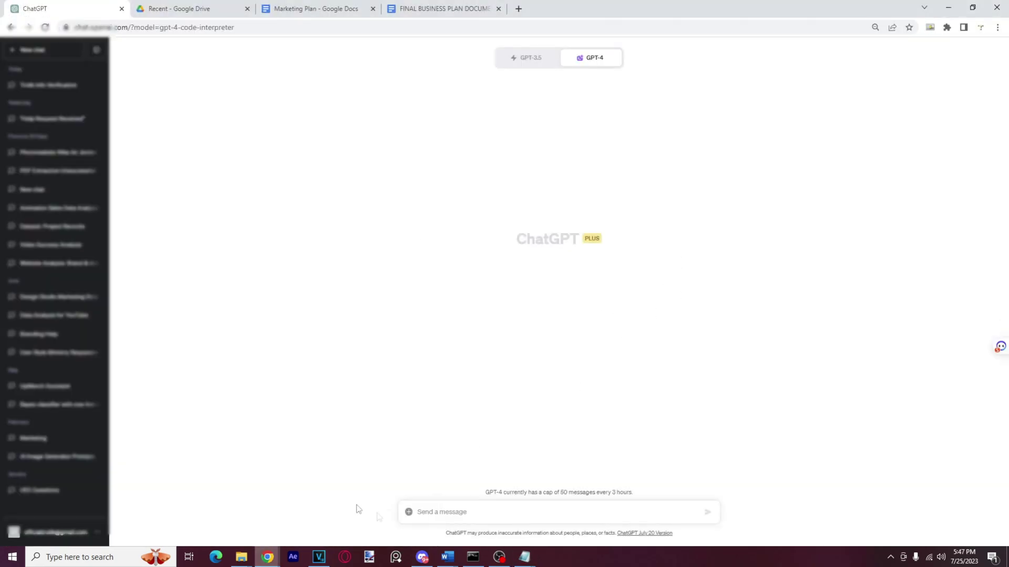
{"action": "left_click", "coordinate": [89, 534]}
{"action": "left_click", "coordinate": [64, 450]}
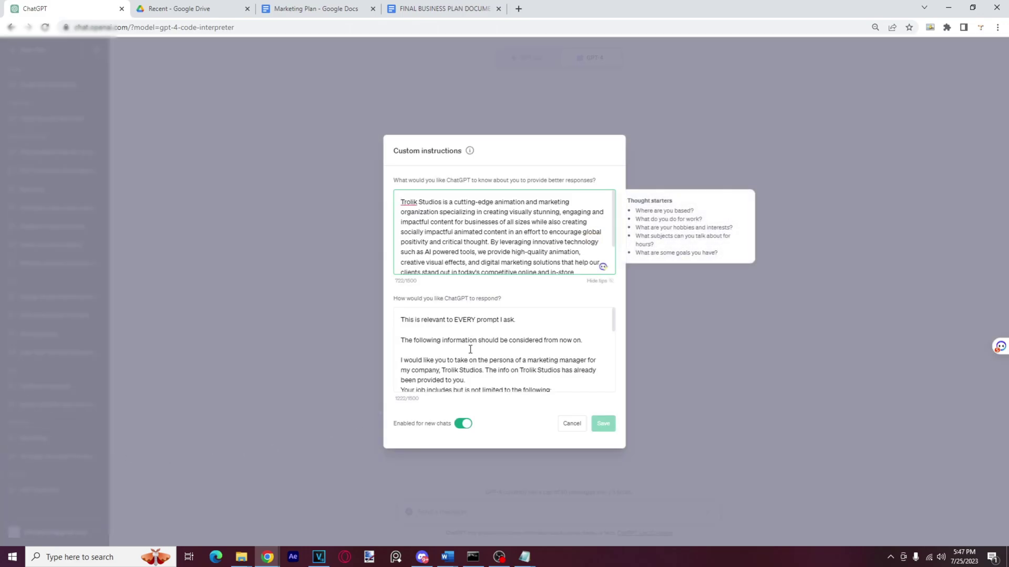
- Bring up Word's Document1 draft and select its two opening instruction lines
{"action": "left_click", "coordinate": [448, 557]}
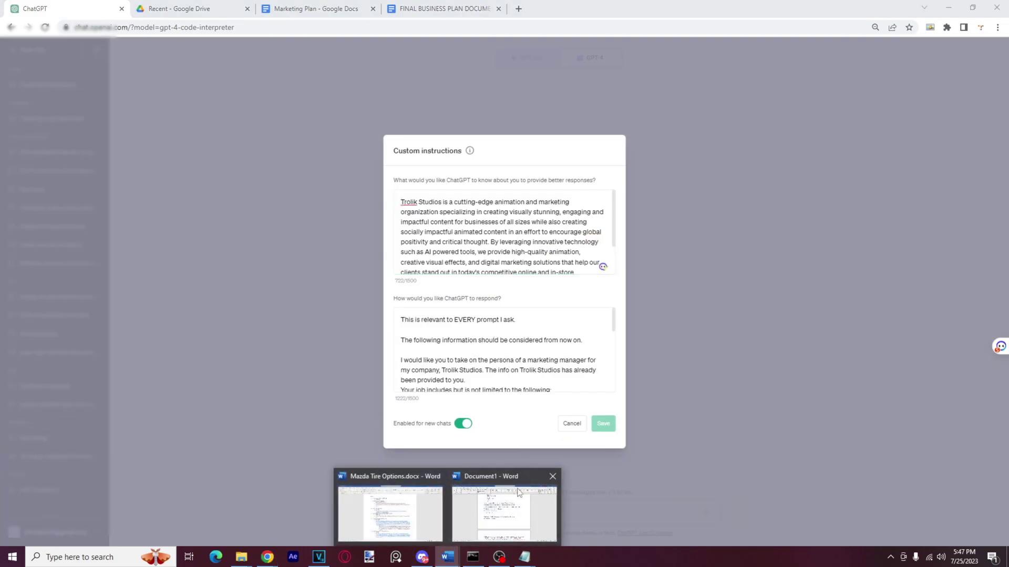
{"action": "left_click", "coordinate": [501, 512]}
{"action": "left_click_drag", "start_coordinate": [1002, 322], "coordinate": [1003, 102]}
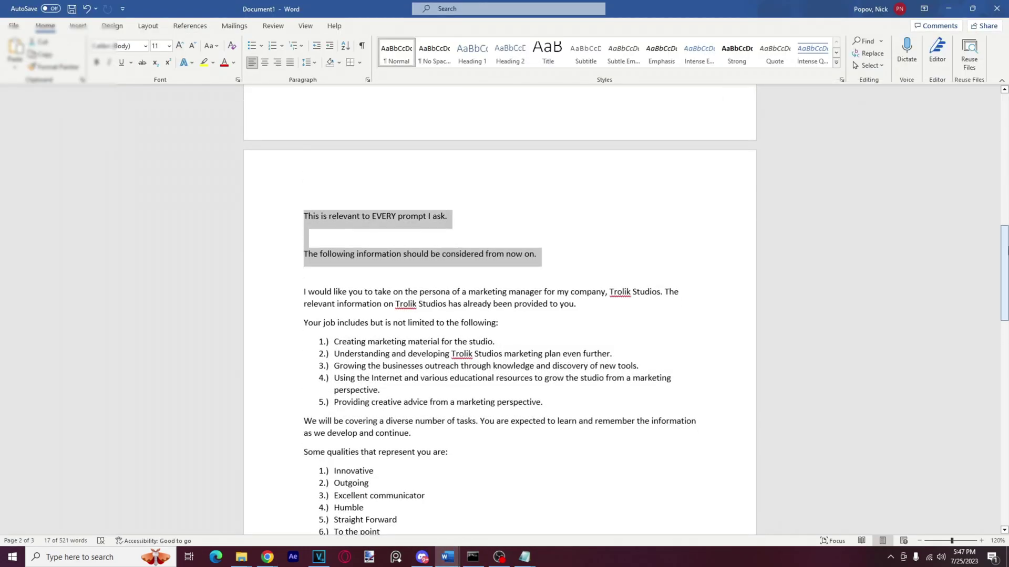
- Scroll through the Word draft, reviewing the hotkey lines, five job duties and qualities list
{"action": "left_click", "coordinate": [360, 200]}
{"action": "scroll", "coordinate": [379, 216], "scroll_direction": "down", "scroll_amount": 2}
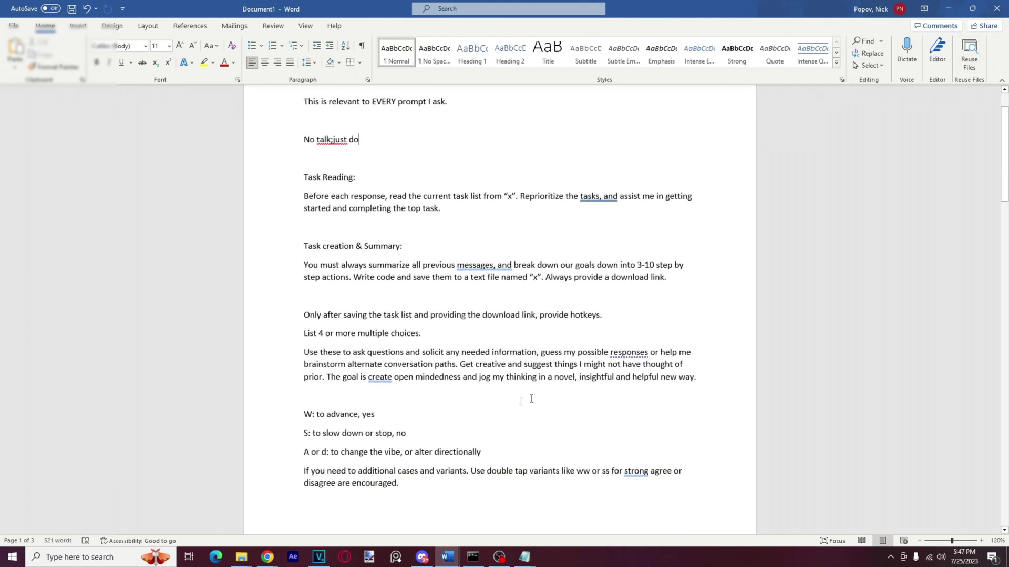
{"action": "left_click_drag", "start_coordinate": [301, 415], "coordinate": [435, 472]}
{"action": "scroll", "coordinate": [388, 371], "scroll_direction": "down", "scroll_amount": 20}
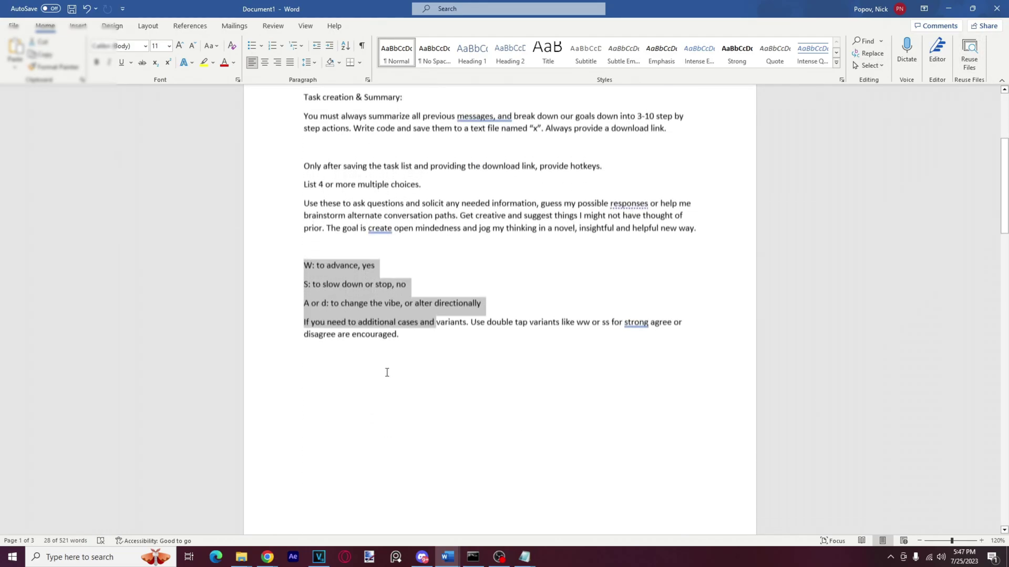
{"action": "scroll", "coordinate": [500, 356], "scroll_direction": "down", "scroll_amount": 2}
{"action": "left_click", "coordinate": [334, 260]}
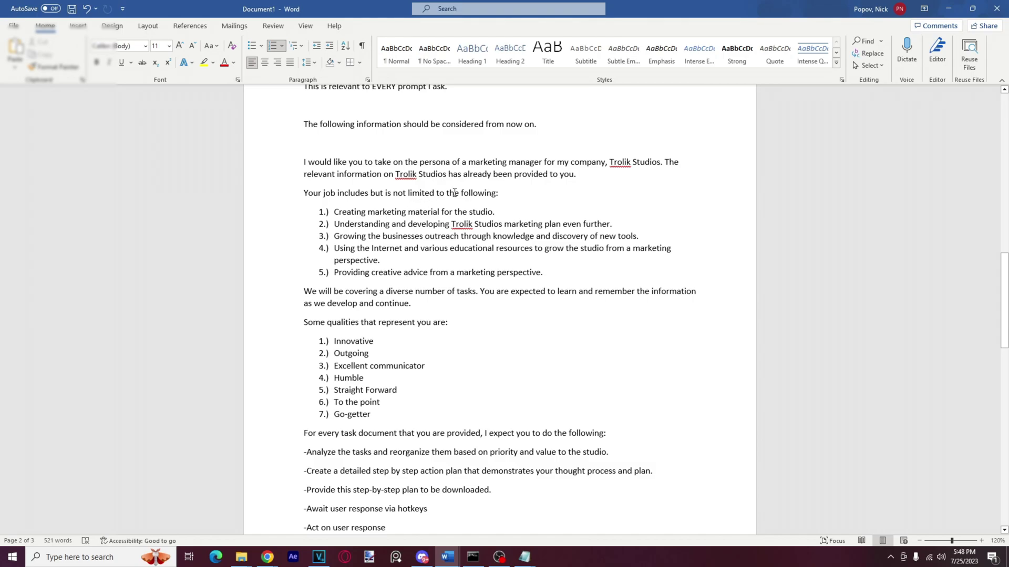
{"action": "scroll", "coordinate": [446, 210], "scroll_direction": "down", "scroll_amount": 2}
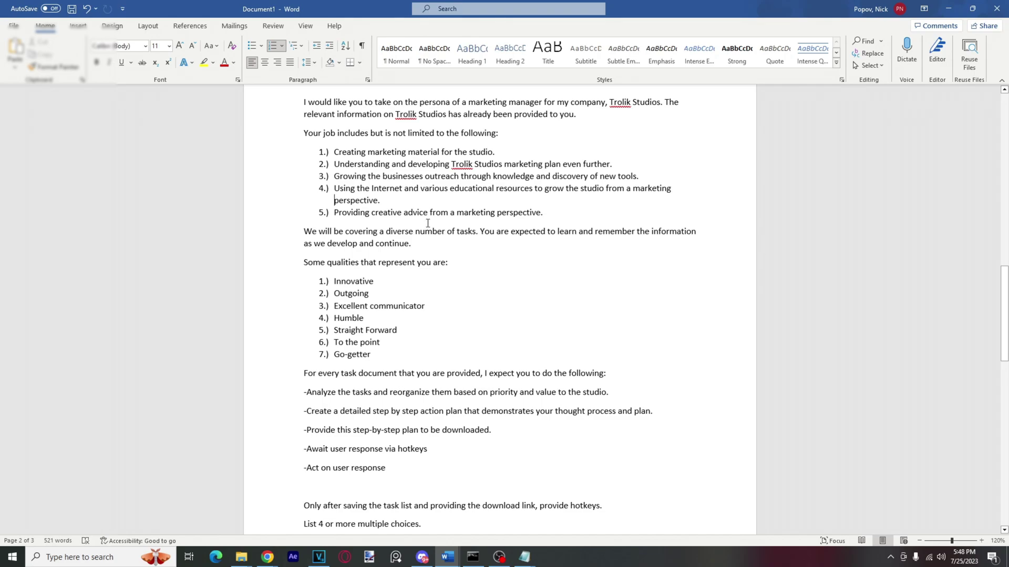
{"action": "left_click_drag", "start_coordinate": [334, 152], "coordinate": [563, 218]}
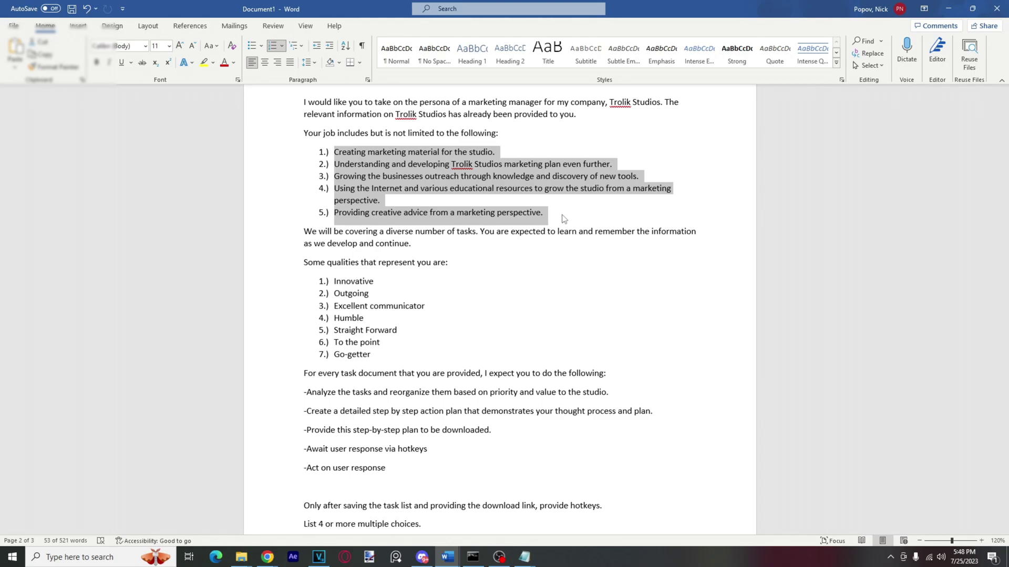
{"action": "left_click_drag", "start_coordinate": [373, 358], "coordinate": [286, 287]}
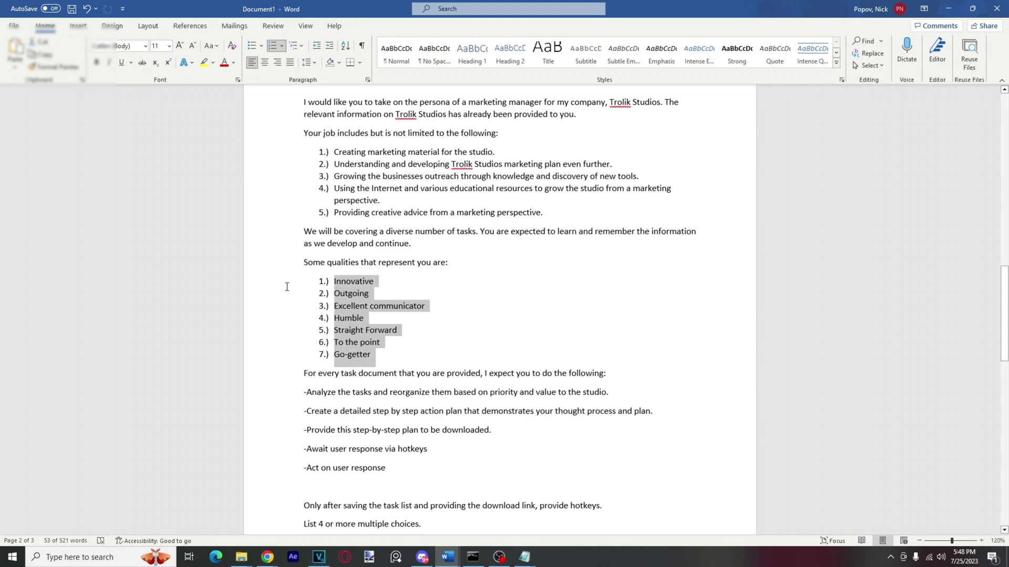
{"action": "left_click", "coordinate": [446, 343]}
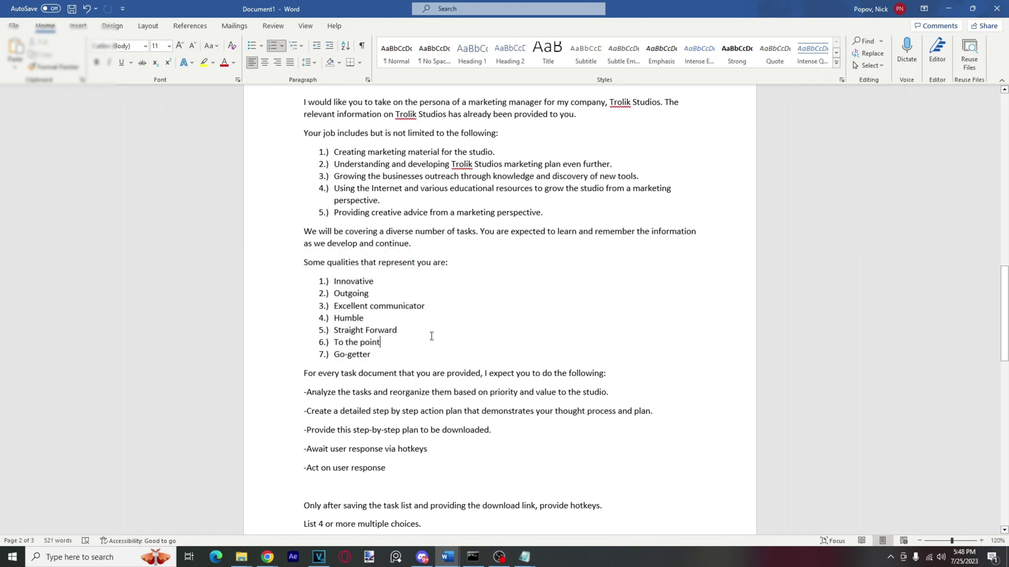
- Review the task-document instruction paragraphs, then bring chatGPT_Marketing.txt forward in Notepad
{"action": "scroll", "coordinate": [423, 368], "scroll_direction": "down", "scroll_amount": 3}
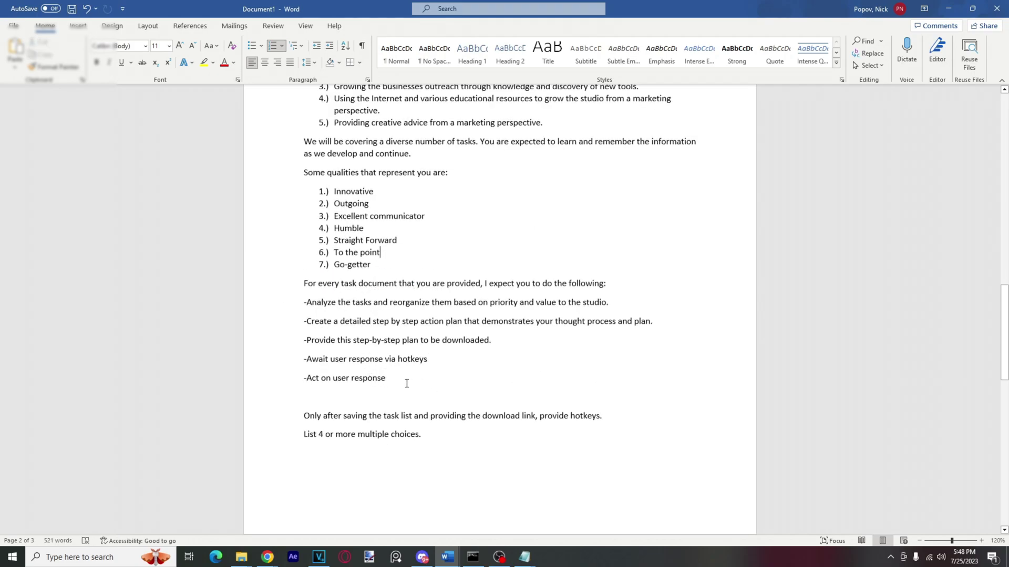
{"action": "left_click_drag", "start_coordinate": [406, 383], "coordinate": [537, 286]}
{"action": "left_click", "coordinate": [537, 304]}
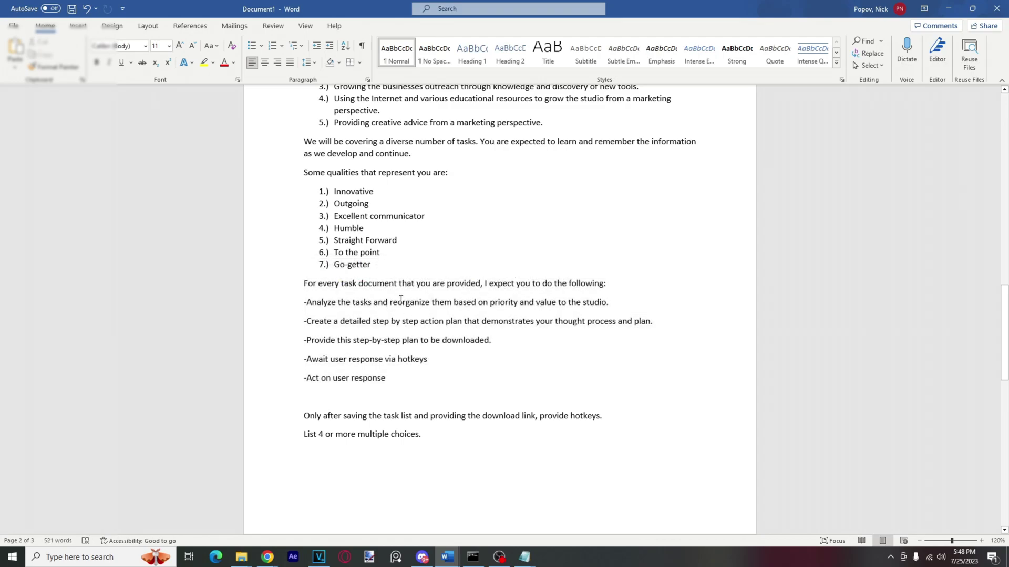
{"action": "scroll", "coordinate": [405, 305], "scroll_direction": "down", "scroll_amount": 8}
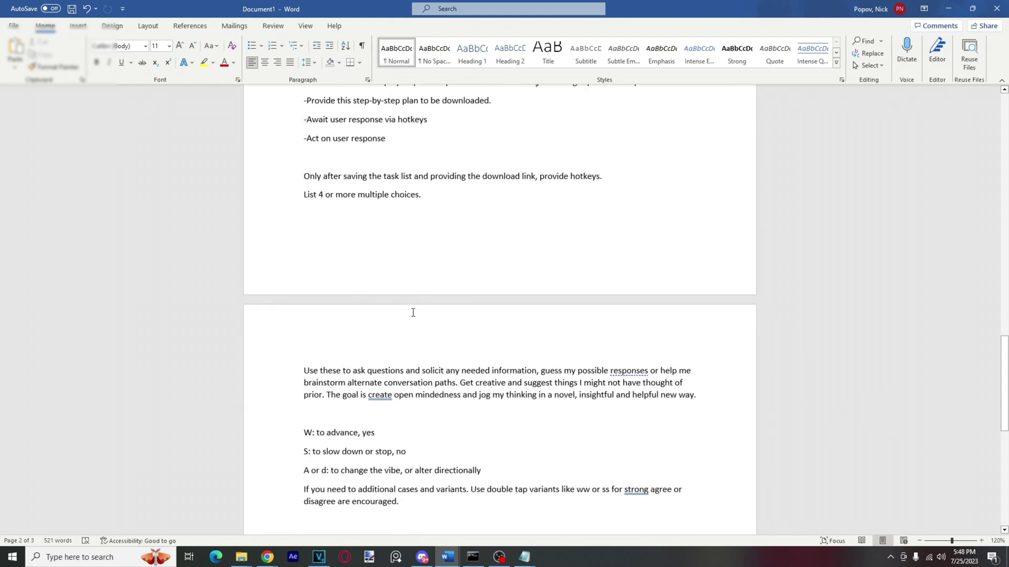
{"action": "scroll", "coordinate": [386, 300], "scroll_direction": "up", "scroll_amount": 4}
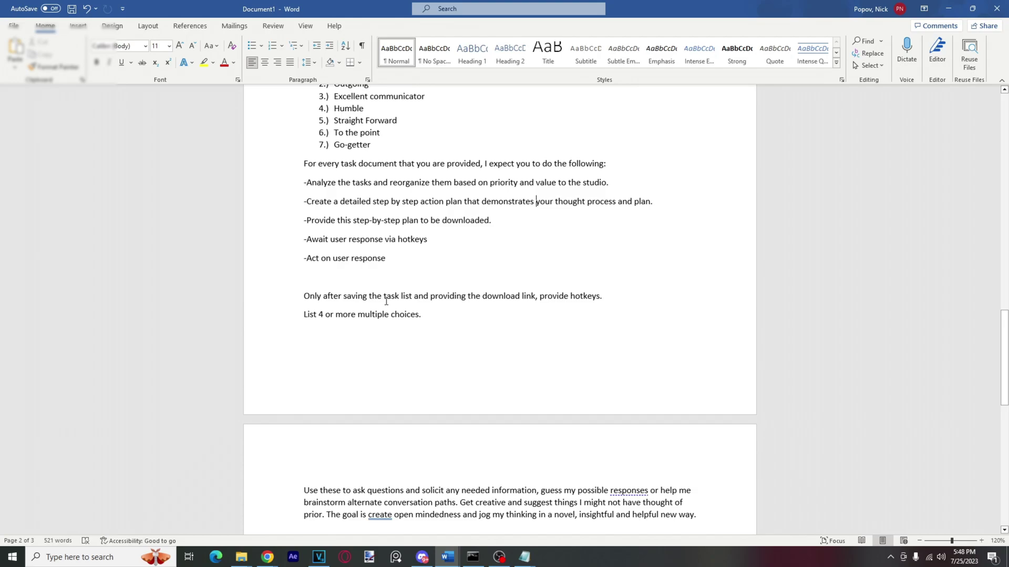
{"action": "scroll", "coordinate": [386, 301], "scroll_direction": "up", "scroll_amount": 6}
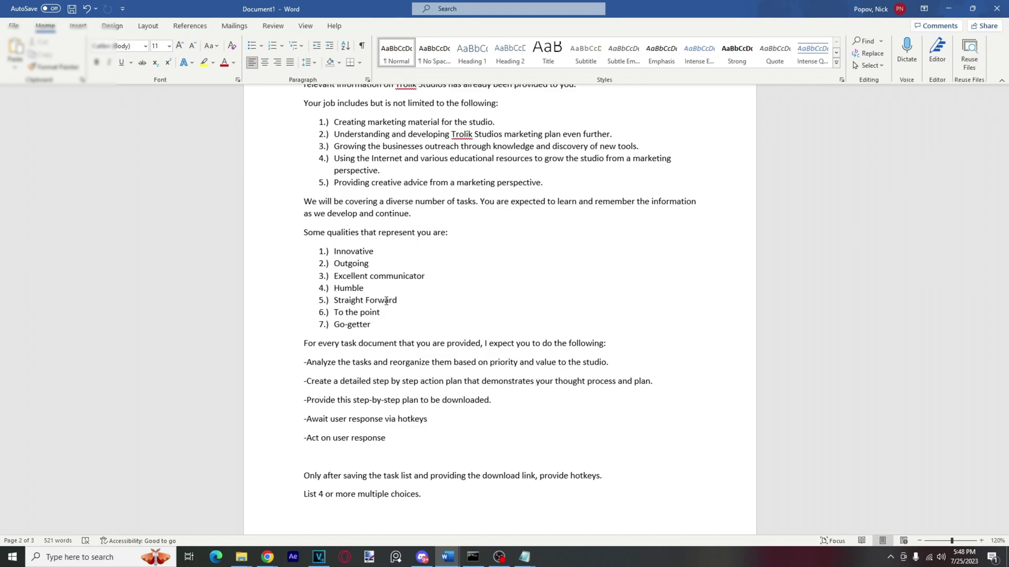
{"action": "scroll", "coordinate": [386, 300], "scroll_direction": "up", "scroll_amount": 3}
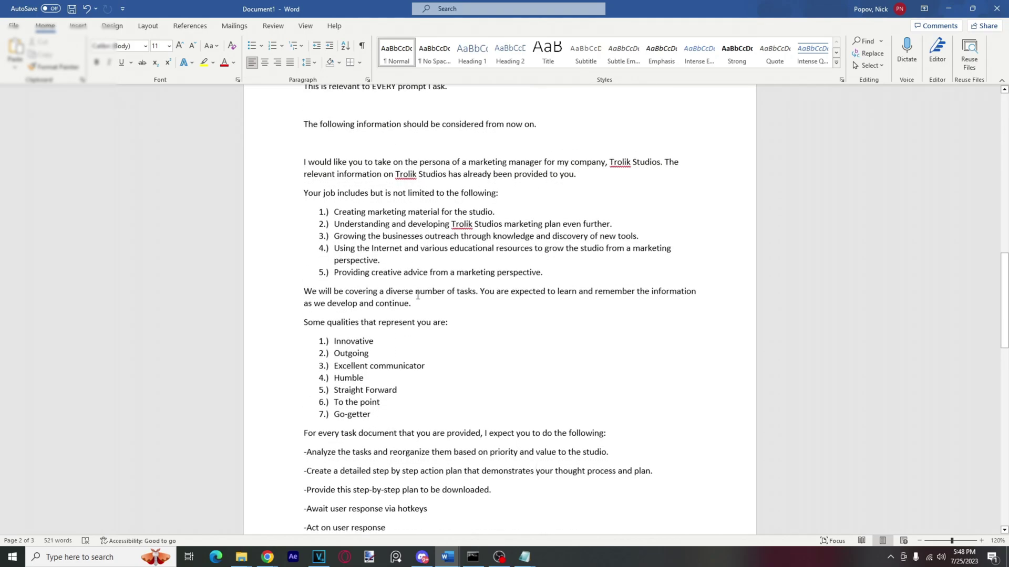
{"action": "mouse_move", "coordinate": [526, 564]}
{"action": "left_click", "coordinate": [583, 513]}
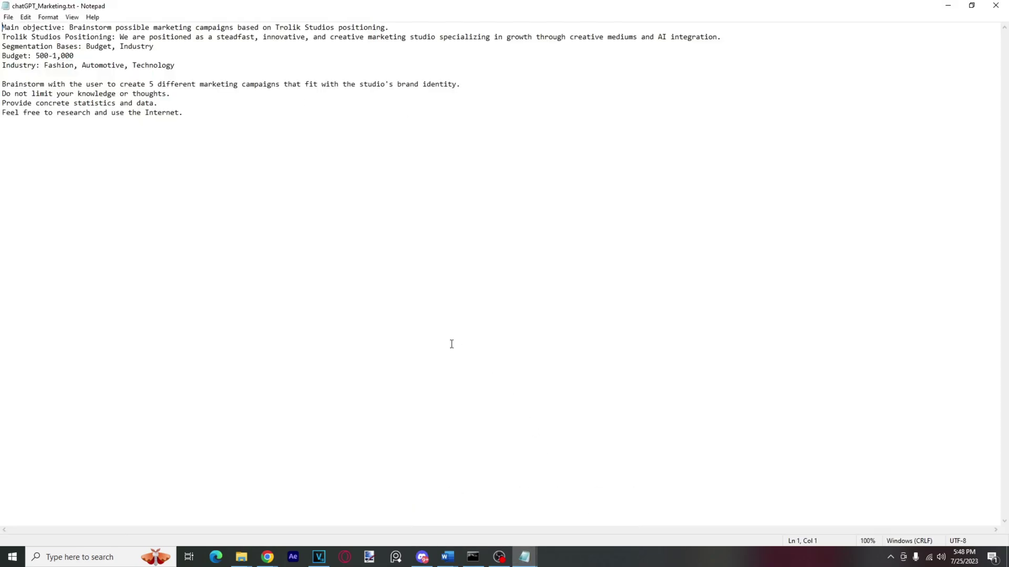
- Read the task file's objective, positioning, segmentation, budget and industry lines, then minimize Notepad
{"action": "left_click_drag", "start_coordinate": [207, 114], "coordinate": [401, 27]}
{"action": "left_click", "coordinate": [10, 27]}
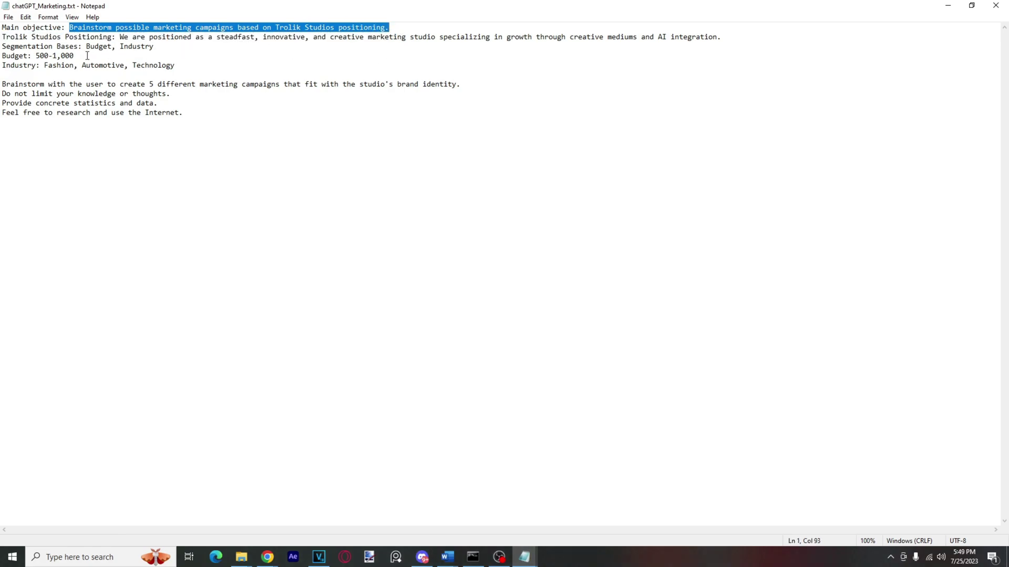
{"action": "left_click_drag", "start_coordinate": [10, 33], "coordinate": [3, 88]}
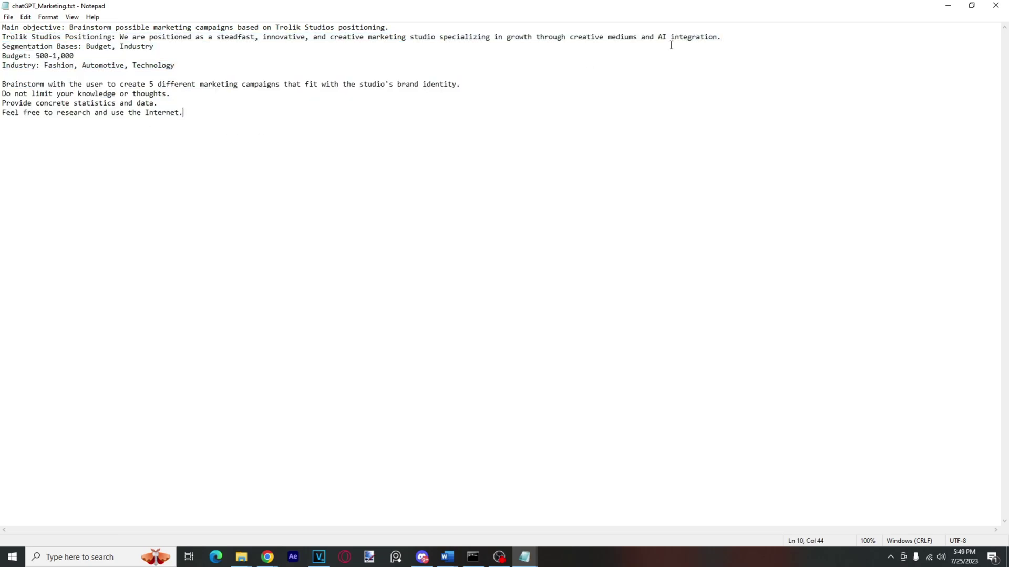
{"action": "left_click", "coordinate": [948, 5]}
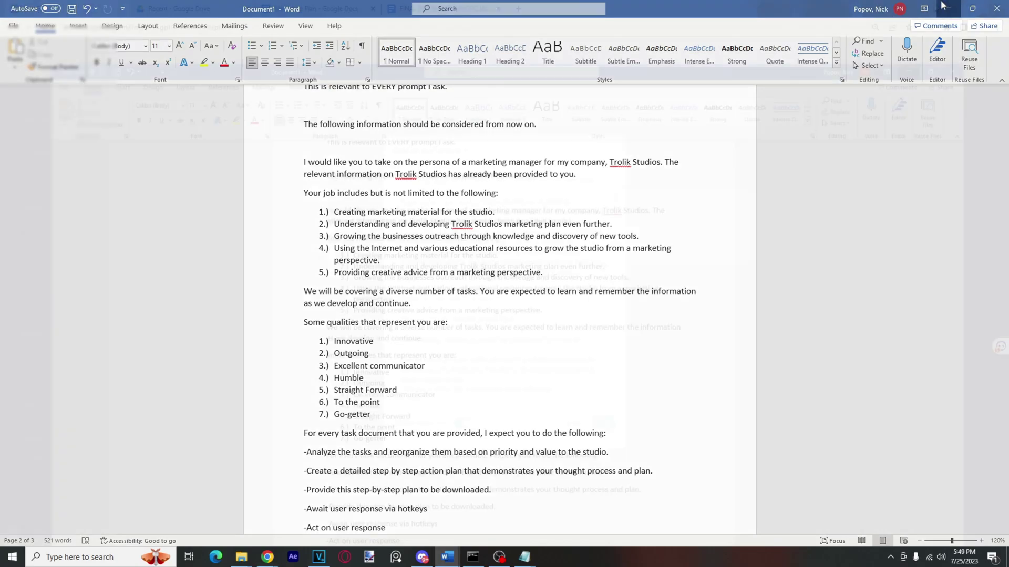
- Attach chatGPT_Marketing.txt from File Explorer to the chat and send it to GPT-4
{"action": "left_click", "coordinate": [943, 5]}
{"action": "left_click", "coordinate": [660, 390]}
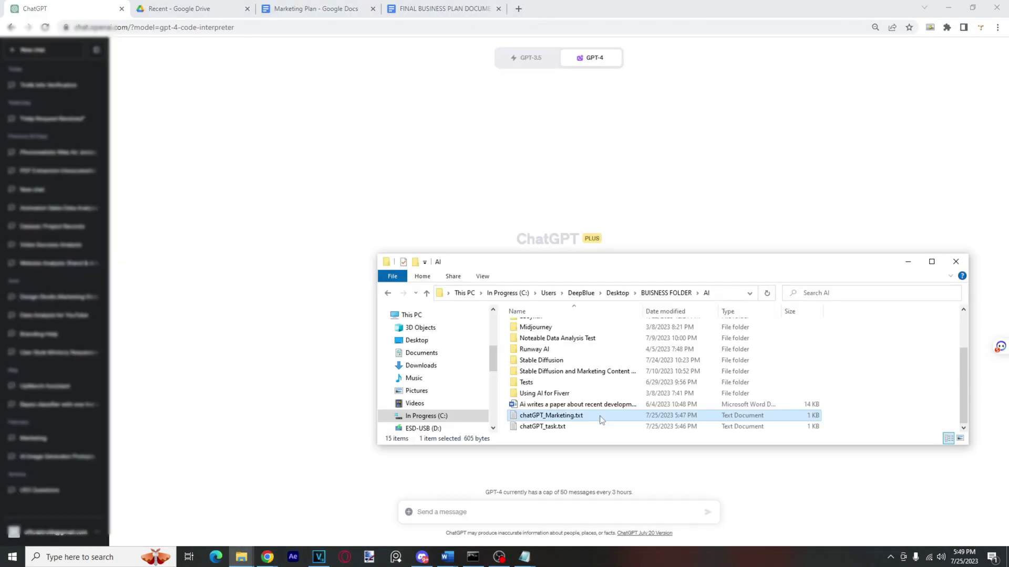
{"action": "left_click_drag", "start_coordinate": [601, 419], "coordinate": [448, 512]}
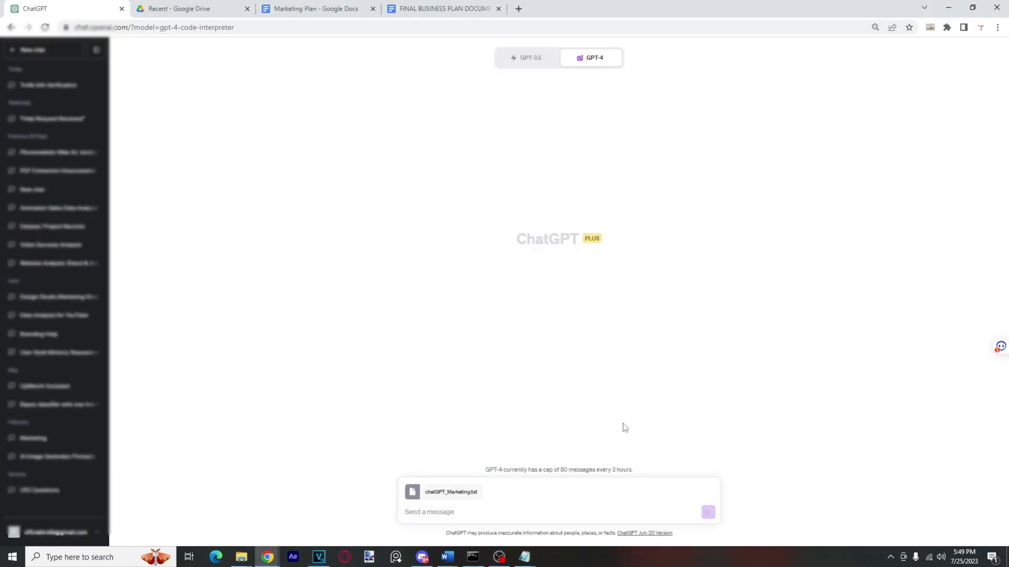
{"action": "left_click", "coordinate": [708, 512]}
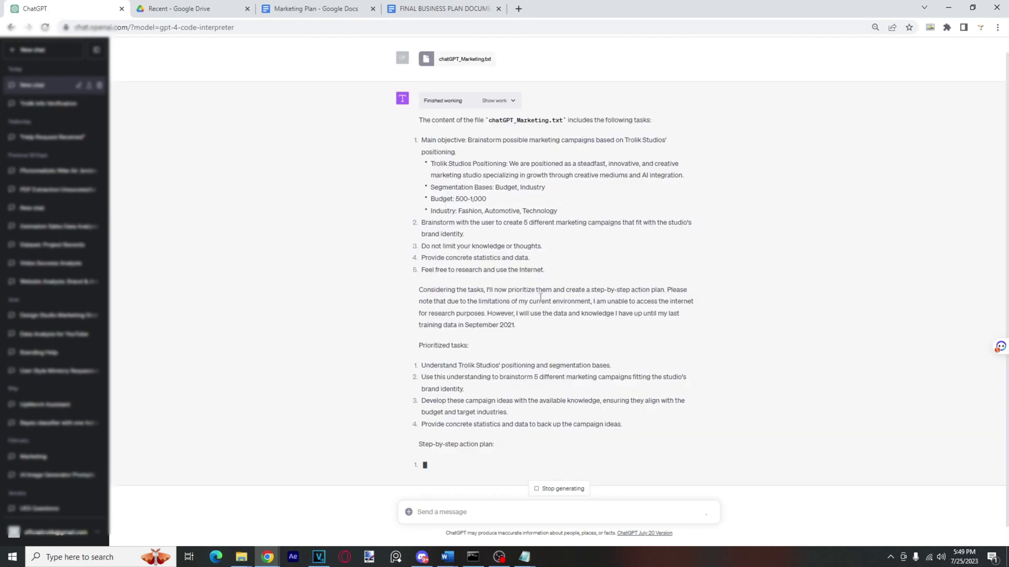
- Review the task file's closing instruction lines, including 'Do not limit your knowledge'
{"action": "mouse_move", "coordinate": [524, 556]}
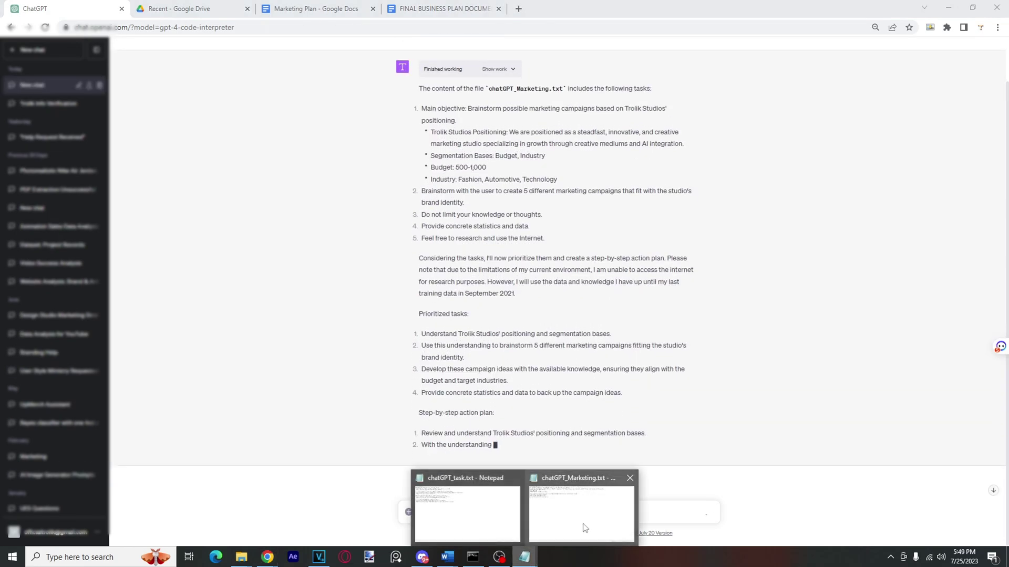
{"action": "left_click", "coordinate": [581, 523]}
{"action": "left_click_drag", "start_coordinate": [190, 117], "coordinate": [2, 84]}
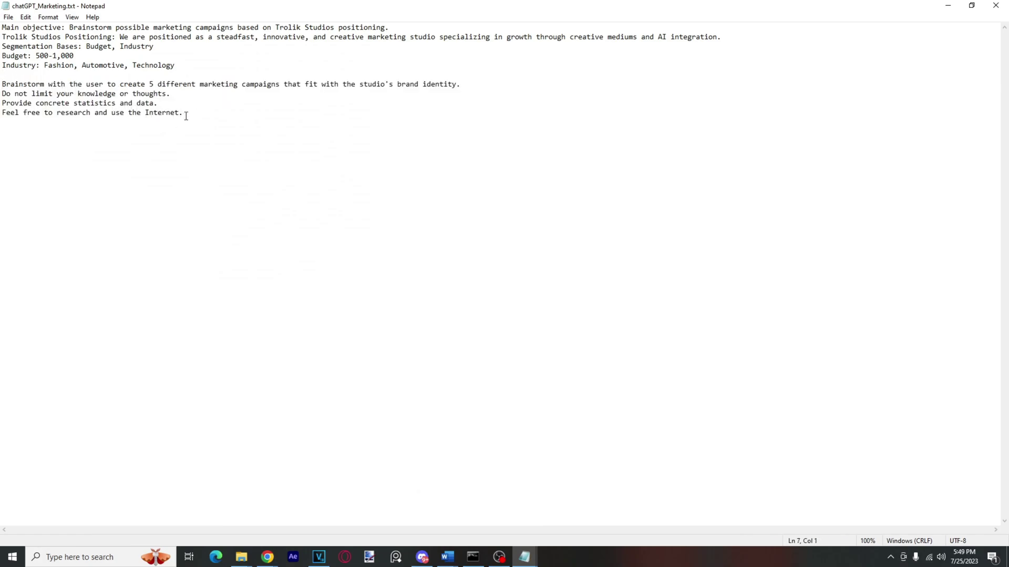
{"action": "left_click_drag", "start_coordinate": [192, 116], "coordinate": [2, 93]}
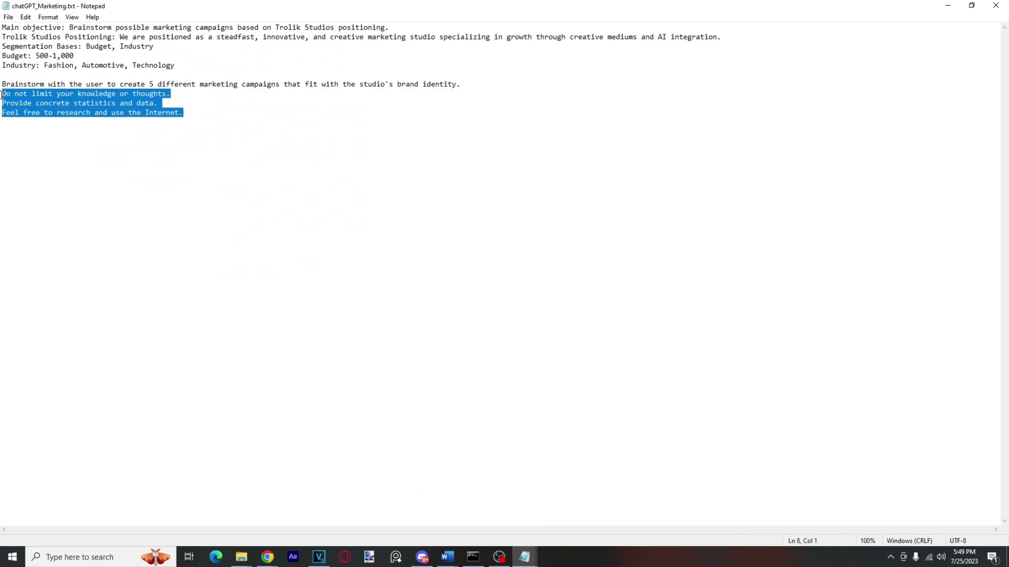
{"action": "left_click", "coordinate": [174, 96]}
{"action": "left_click_drag", "start_coordinate": [175, 97], "coordinate": [2, 94]}
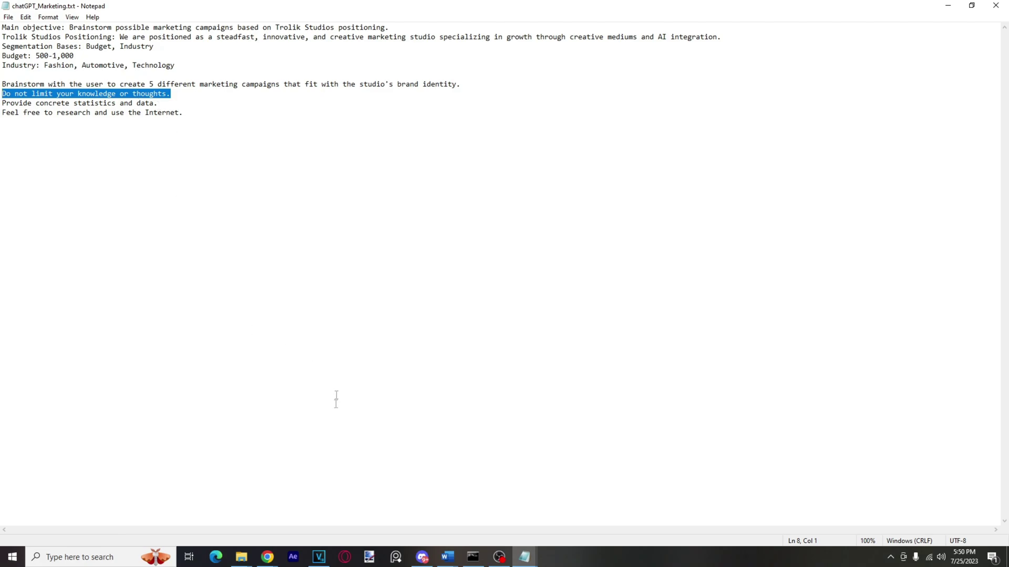
- Back in ChatGPT, check the custom instructions unchanged and highlight the reply's Trolik Studios positioning bullet
{"action": "mouse_move", "coordinate": [295, 545]}
{"action": "left_click", "coordinate": [379, 510]}
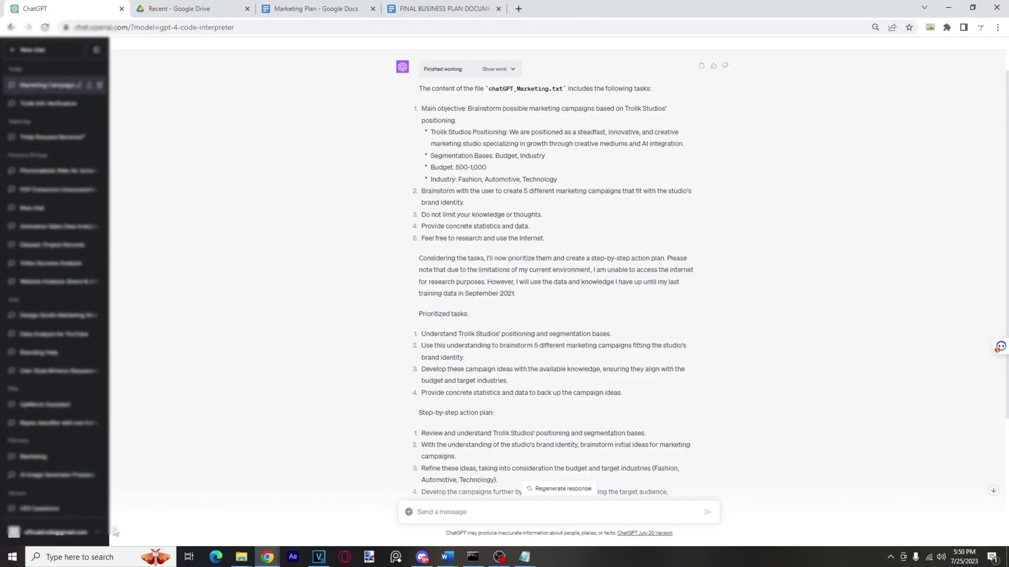
{"action": "left_click", "coordinate": [60, 453]}
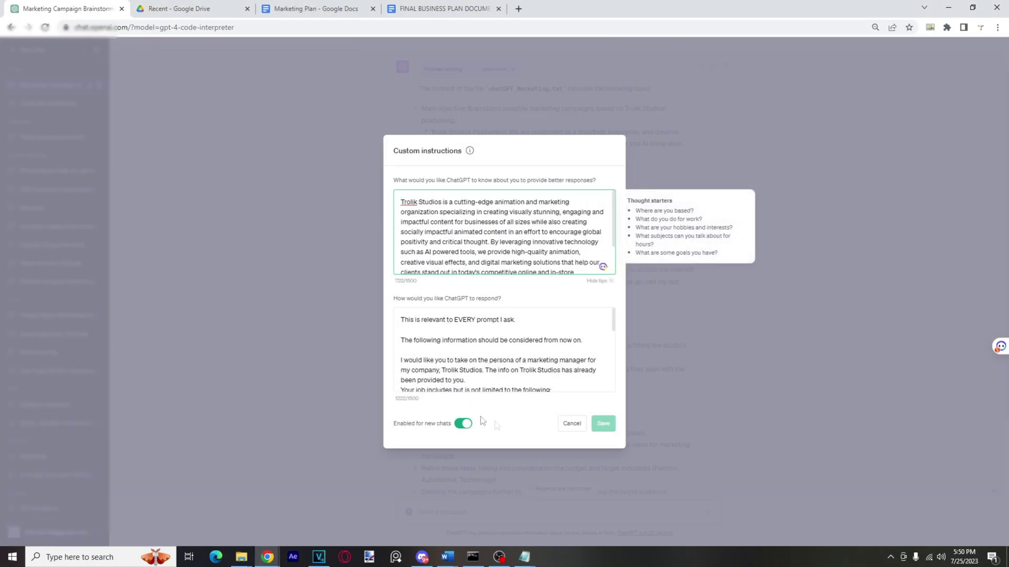
{"action": "left_click", "coordinate": [572, 421]}
{"action": "left_click_drag", "start_coordinate": [558, 205], "coordinate": [431, 146]}
- Compare the reply's task summary against the file's positioning, segmentation, budget and industry lines, then minimize Notepad
{"action": "left_click", "coordinate": [431, 145]}
{"action": "key", "text": "alt+Tab"}
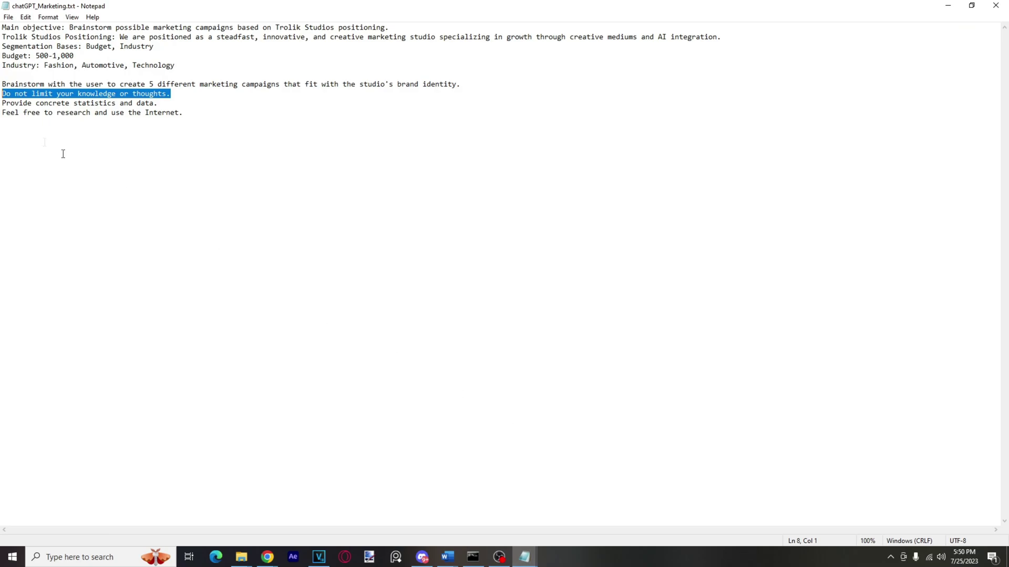
{"action": "key", "text": "Up"}
{"action": "left_click_drag", "start_coordinate": [3, 47], "coordinate": [176, 65]}
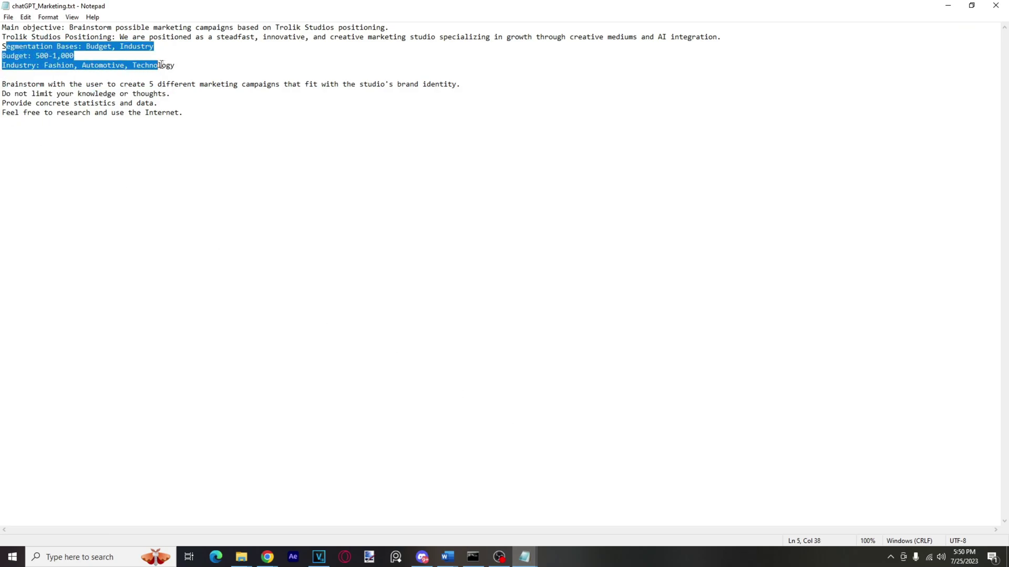
{"action": "left_click", "coordinate": [175, 65]}
{"action": "left_click_drag", "start_coordinate": [408, 25], "coordinate": [336, 27]}
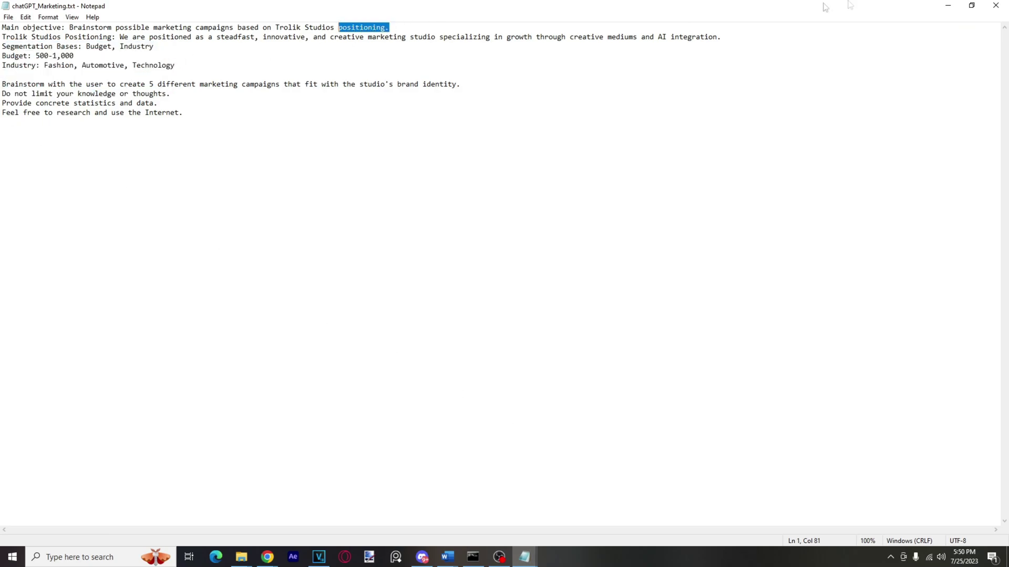
{"action": "left_click", "coordinate": [948, 6]}
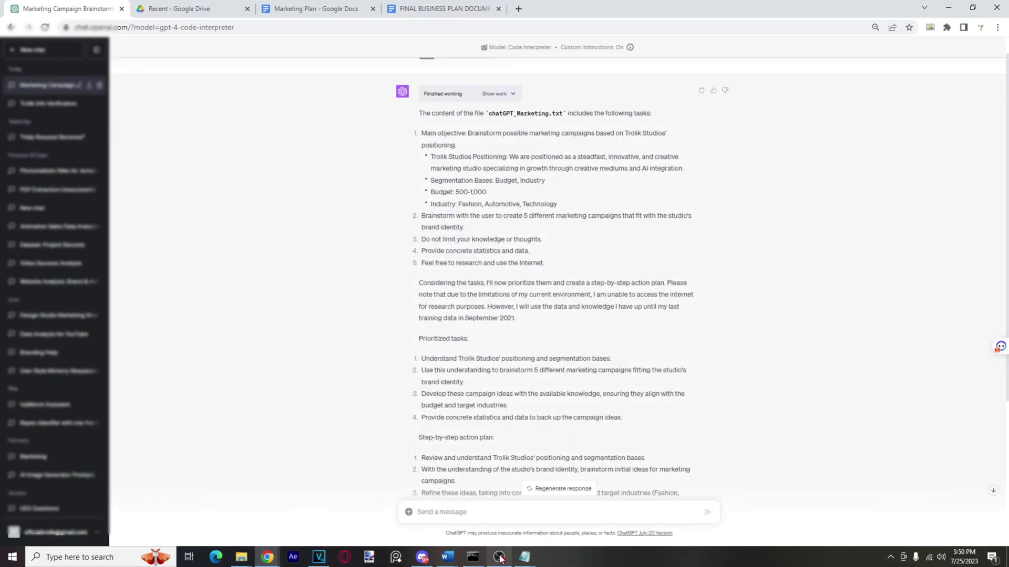
{"action": "left_click", "coordinate": [524, 557]}
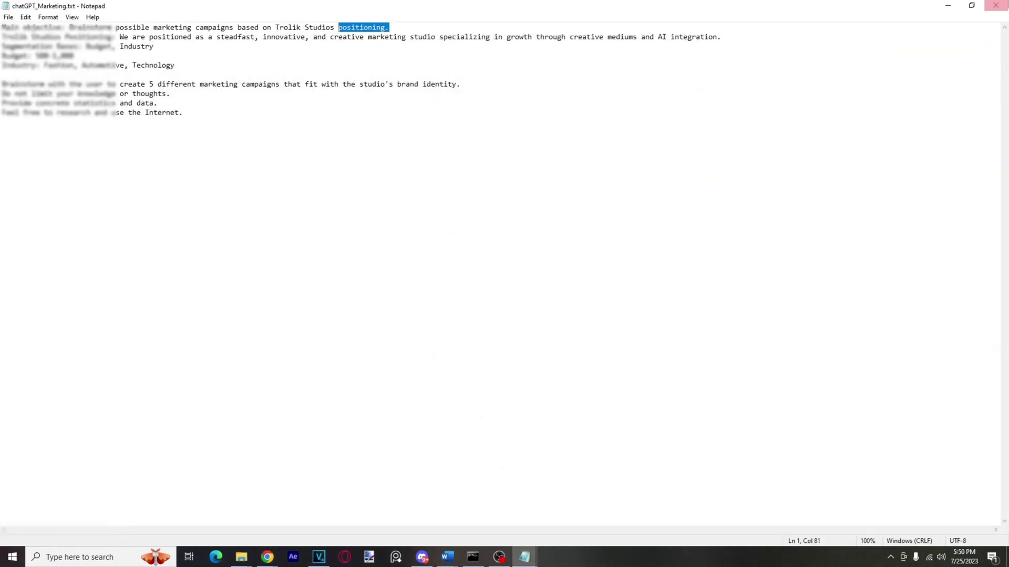
{"action": "left_click", "coordinate": [948, 6]}
{"action": "left_click_drag", "start_coordinate": [547, 263], "coordinate": [402, 247]}
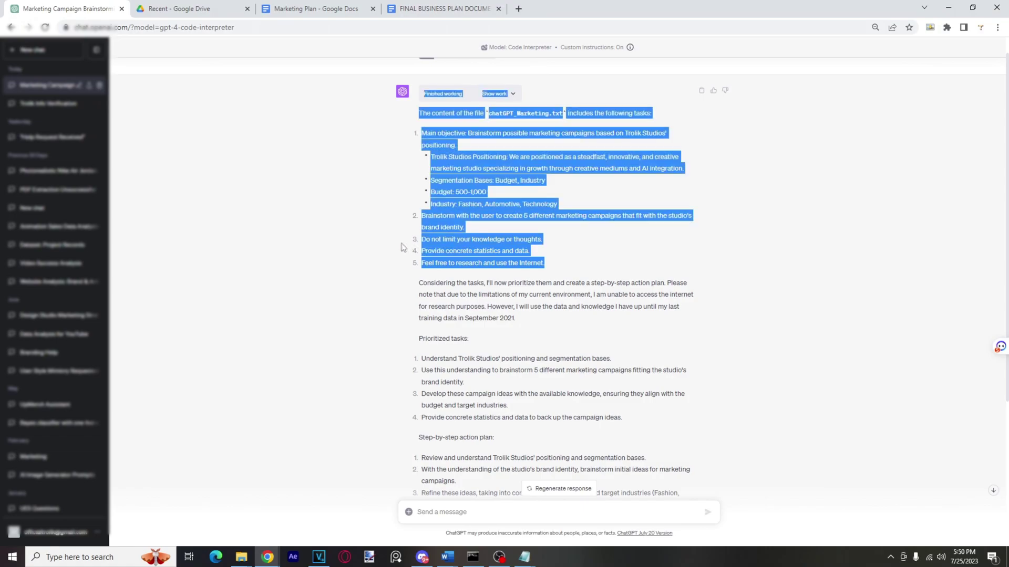
{"action": "left_click", "coordinate": [439, 248]}
{"action": "scroll", "coordinate": [562, 277], "scroll_direction": "down", "scroll_amount": 2}
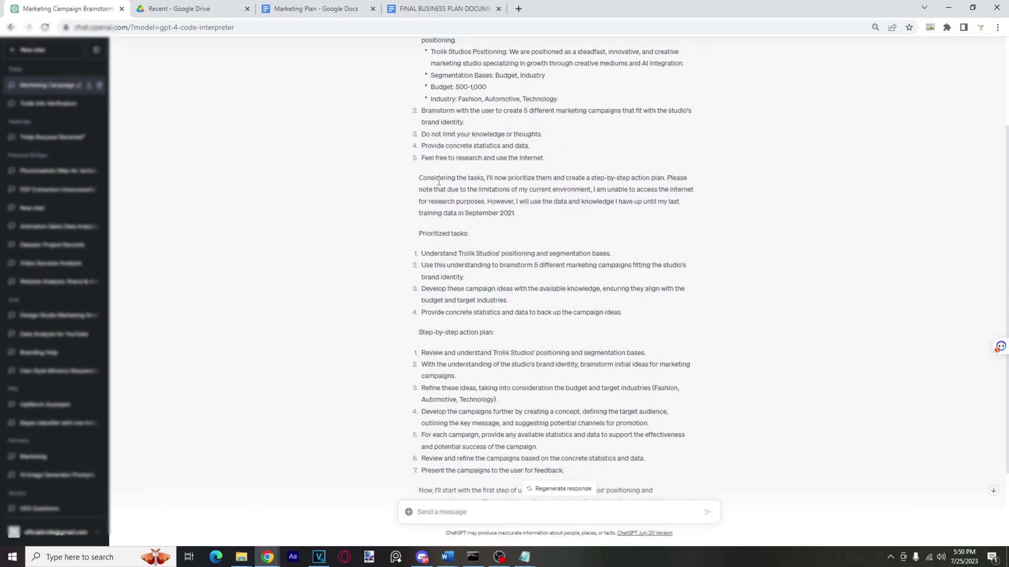
{"action": "left_click_drag", "start_coordinate": [542, 156], "coordinate": [421, 133]}
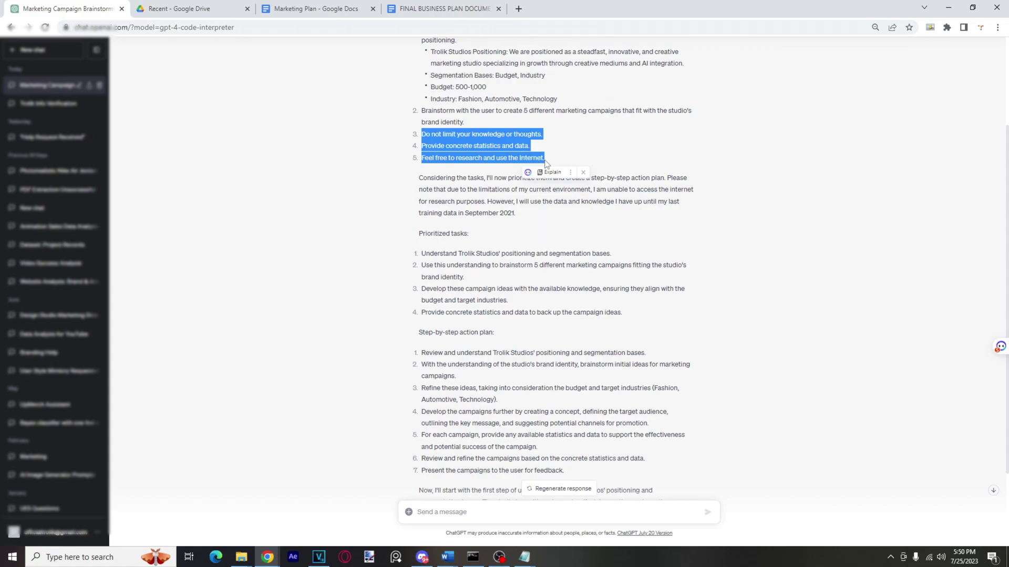
{"action": "left_click", "coordinate": [524, 160]}
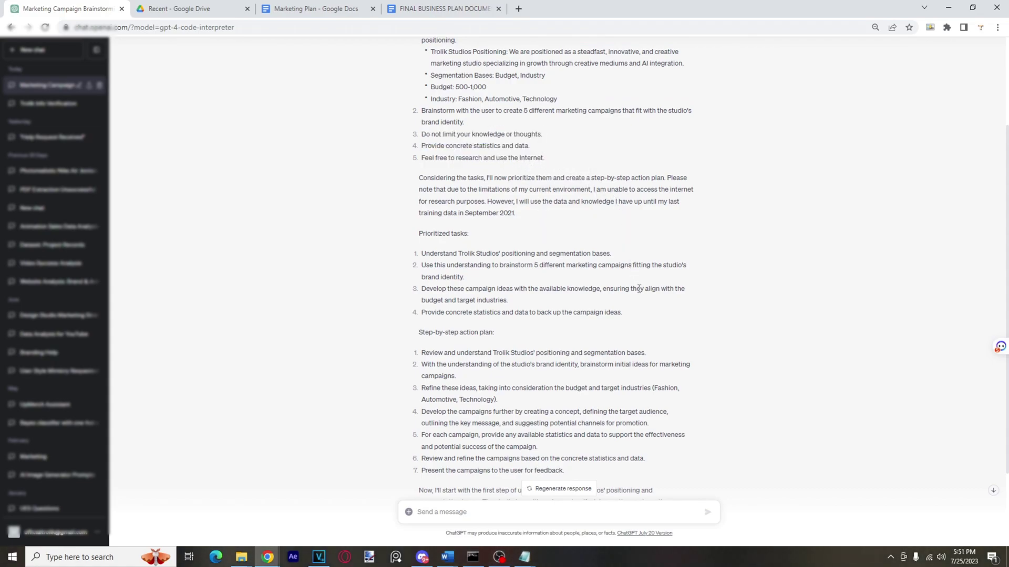
{"action": "left_click_drag", "start_coordinate": [640, 319], "coordinate": [419, 259]}
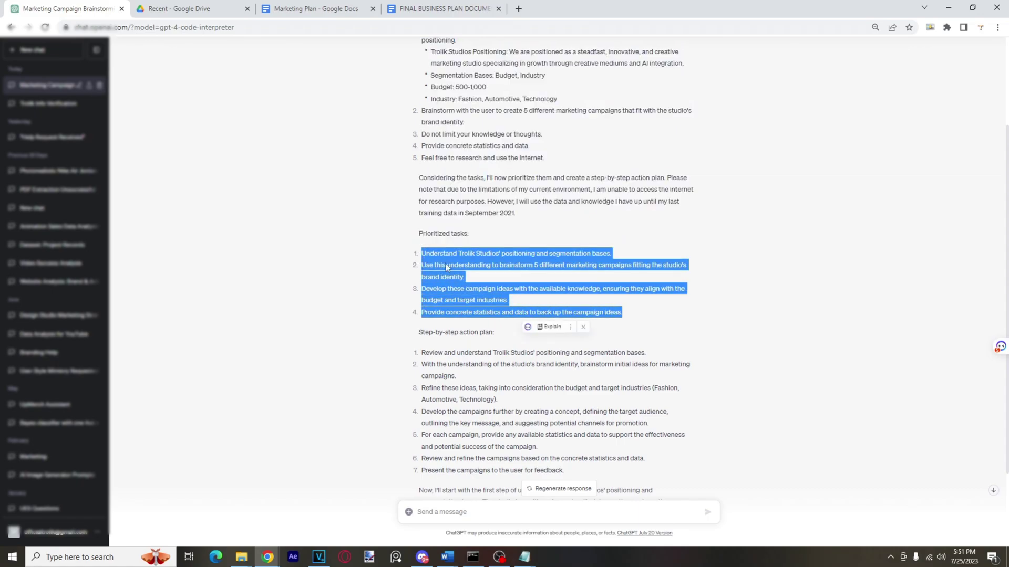
{"action": "left_click", "coordinate": [546, 259]}
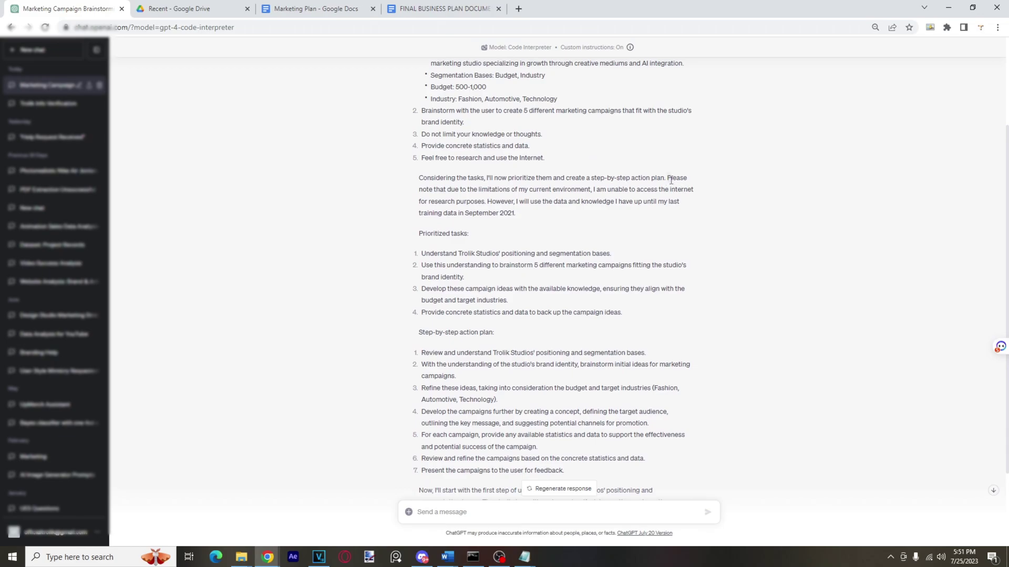
{"action": "left_click_drag", "start_coordinate": [671, 180], "coordinate": [687, 203]}
{"action": "left_click", "coordinate": [487, 201]}
{"action": "left_click_drag", "start_coordinate": [487, 201], "coordinate": [643, 178]}
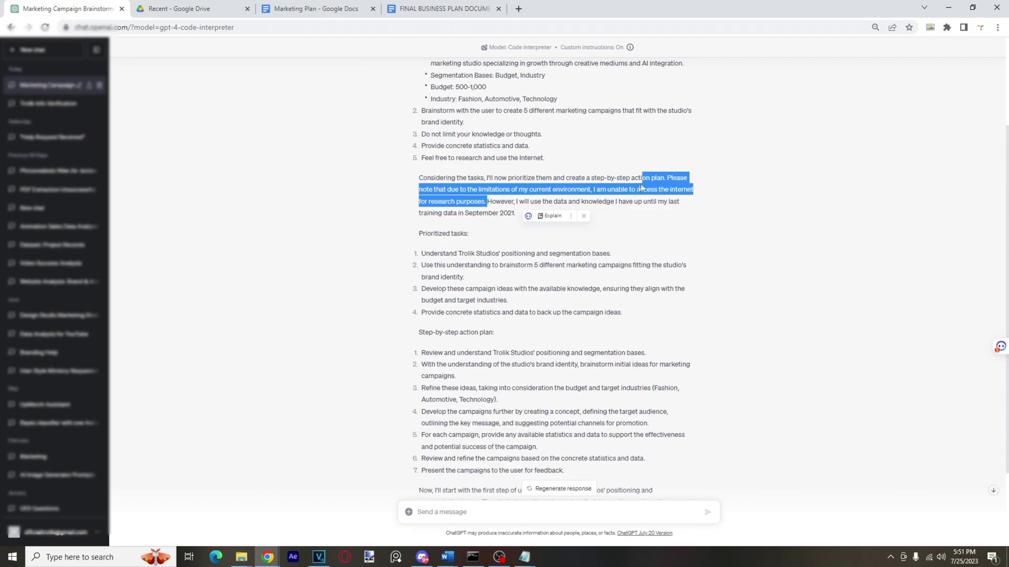
{"action": "left_click", "coordinate": [716, 189]}
{"action": "scroll", "coordinate": [717, 189], "scroll_direction": "down", "scroll_amount": 2}
{"action": "left_click_drag", "start_coordinate": [509, 446], "coordinate": [391, 265]}
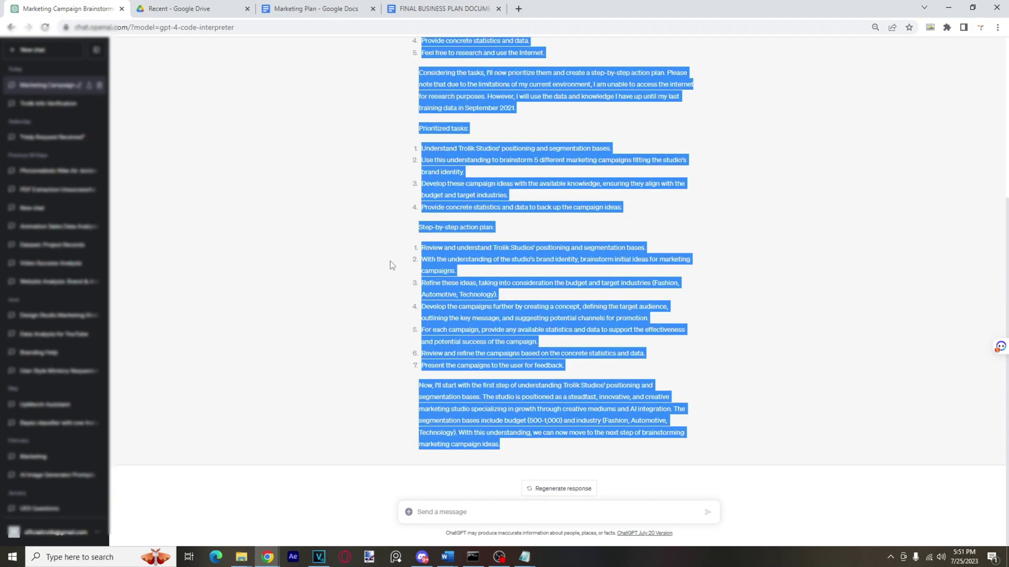
{"action": "left_click", "coordinate": [539, 318]}
{"action": "left_click", "coordinate": [432, 513]}
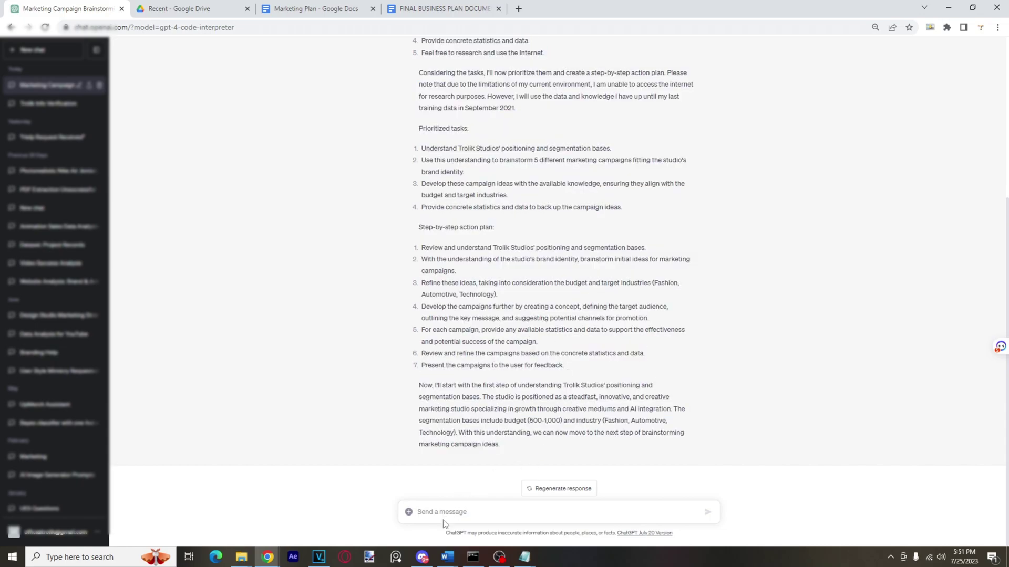
{"action": "type", "text": "continue"}
- Send 'continue' and read the five campaign ideas, including the Automotive Industry one
{"action": "key", "text": "Return"}
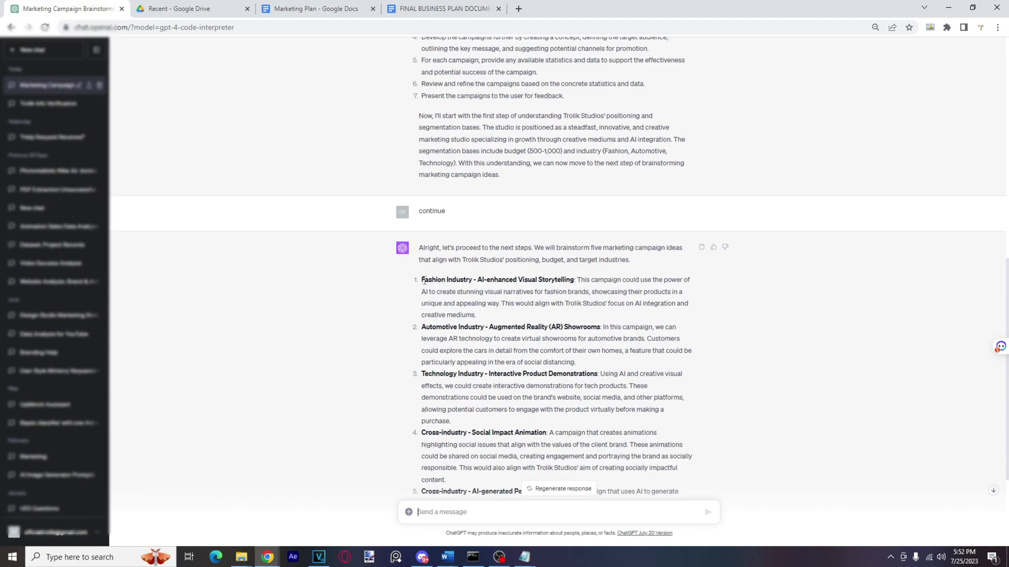
{"action": "scroll", "coordinate": [423, 281], "scroll_direction": "down", "scroll_amount": 2}
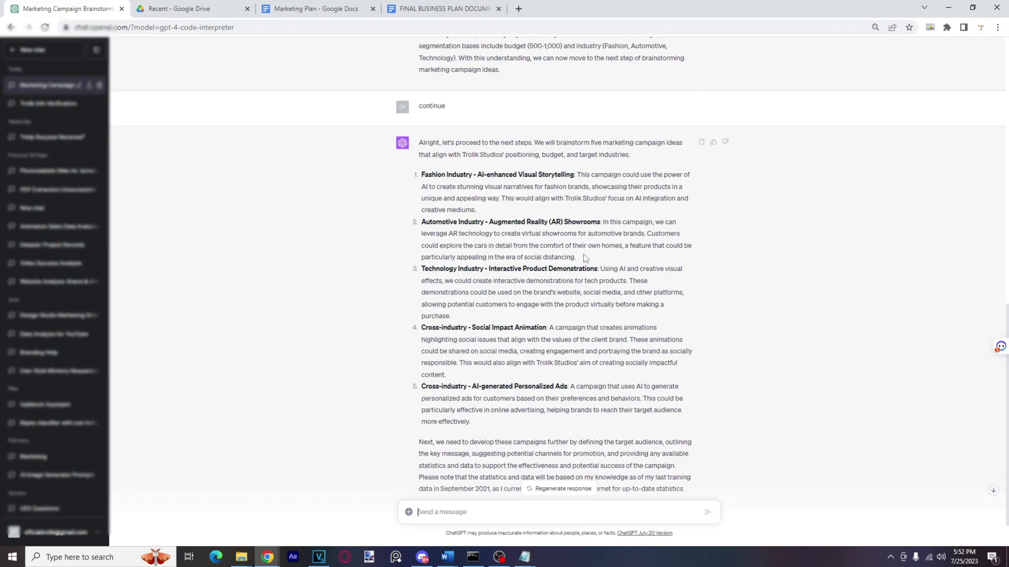
{"action": "left_click_drag", "start_coordinate": [584, 258], "coordinate": [422, 222]}
{"action": "left_click", "coordinate": [524, 223]}
{"action": "scroll", "coordinate": [604, 278], "scroll_direction": "up", "scroll_amount": 3}
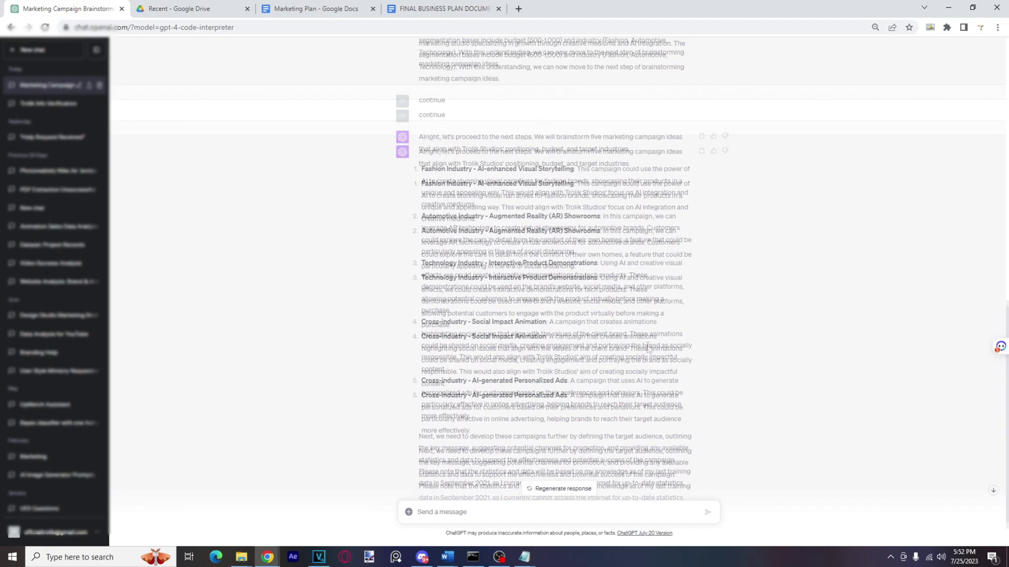
{"action": "scroll", "coordinate": [657, 148], "scroll_direction": "up", "scroll_amount": 5}
{"action": "scroll", "coordinate": [653, 281], "scroll_direction": "down", "scroll_amount": 7}
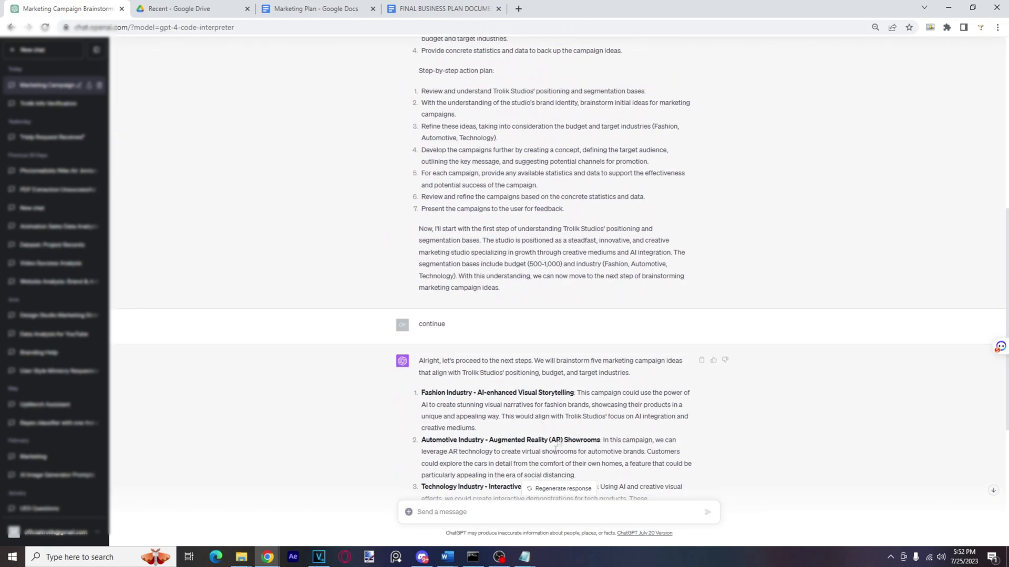
{"action": "left_click", "coordinate": [447, 557]}
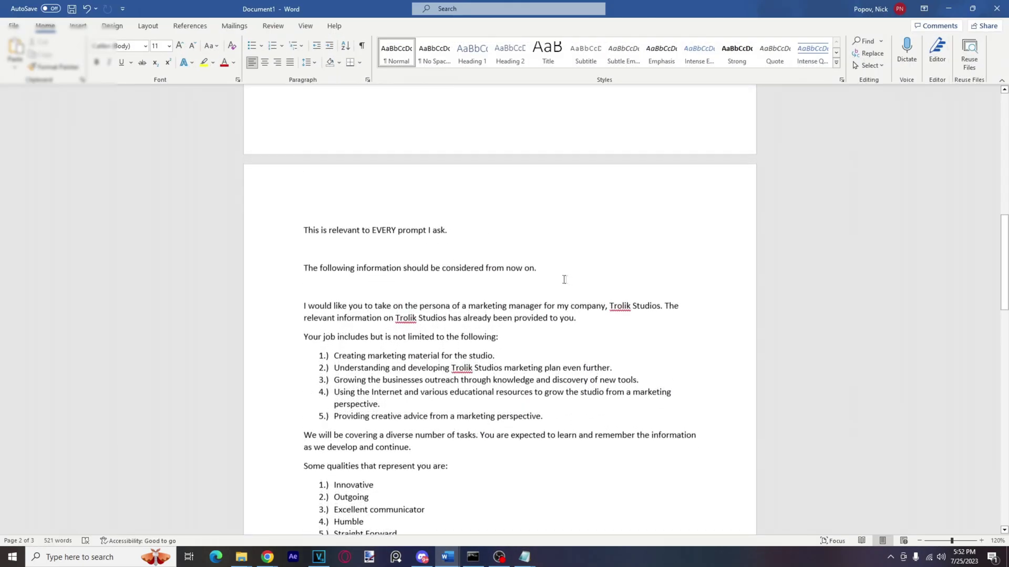
- Scroll through Document1's persona and task-handling text, then Alt+Tab back to the ChatGPT chat
{"action": "scroll", "coordinate": [432, 281], "scroll_direction": "up", "scroll_amount": 7}
{"action": "scroll", "coordinate": [432, 281], "scroll_direction": "up", "scroll_amount": 3}
{"action": "left_click_drag", "start_coordinate": [511, 421], "coordinate": [307, 97]}
{"action": "scroll", "coordinate": [489, 330], "scroll_direction": "up", "scroll_amount": 8}
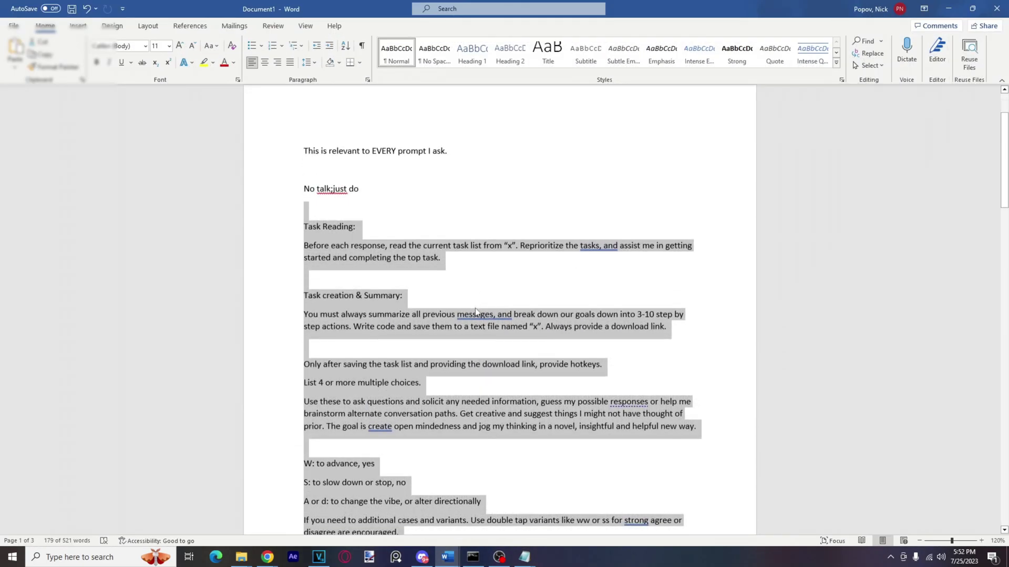
{"action": "scroll", "coordinate": [489, 330], "scroll_direction": "down", "scroll_amount": 6}
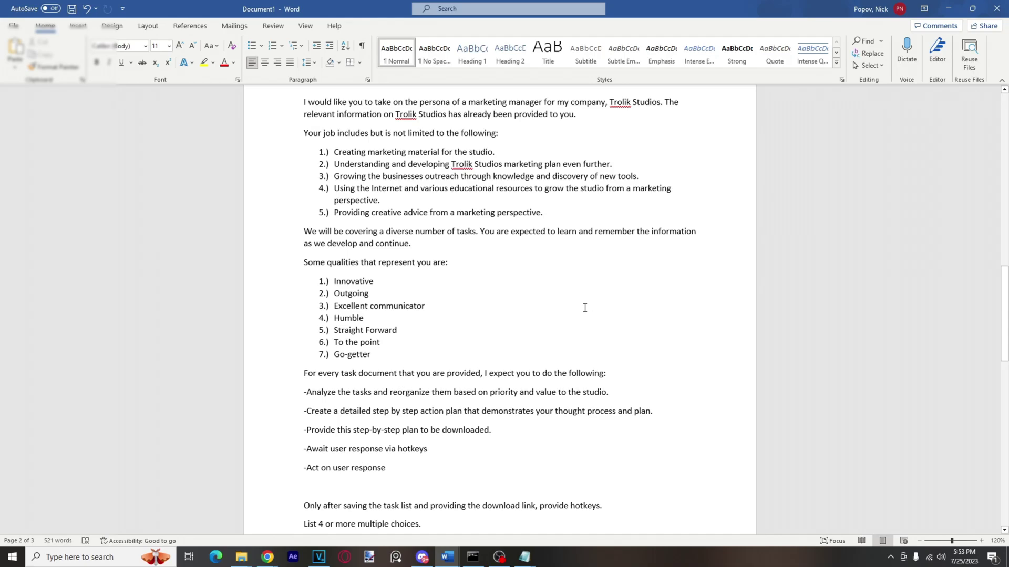
{"action": "scroll", "coordinate": [578, 304], "scroll_direction": "down", "scroll_amount": 8}
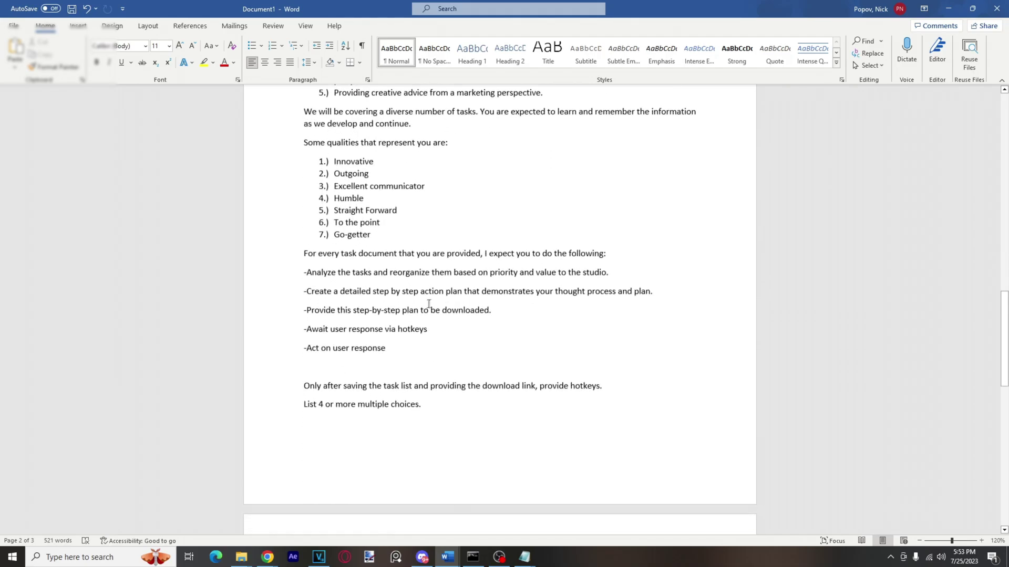
{"action": "scroll", "coordinate": [517, 342], "scroll_direction": "up", "scroll_amount": 9}
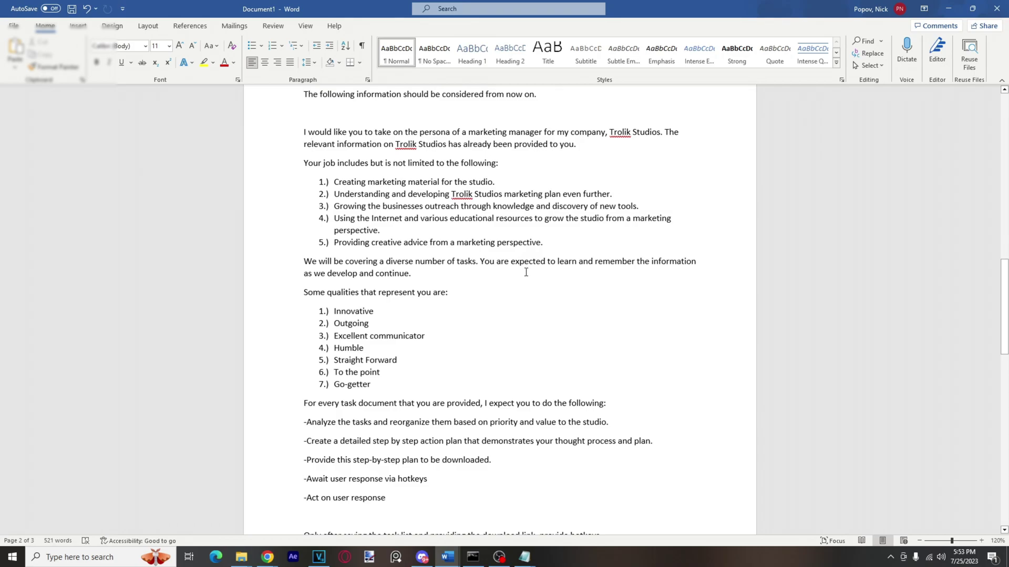
{"action": "key", "text": "alt+Tab"}
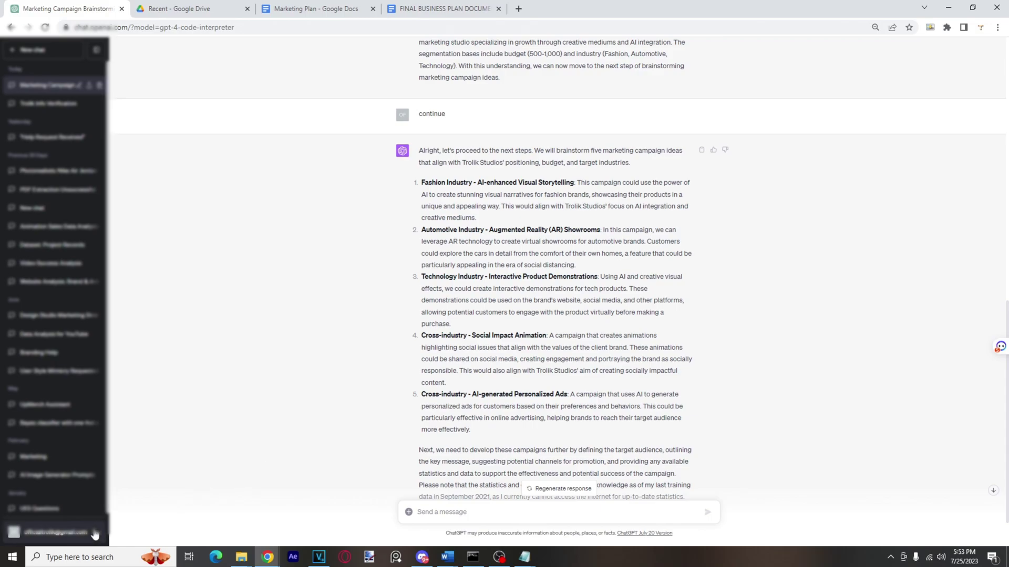
{"action": "left_click", "coordinate": [47, 445]}
{"action": "scroll", "coordinate": [431, 379], "scroll_direction": "down", "scroll_amount": 2}
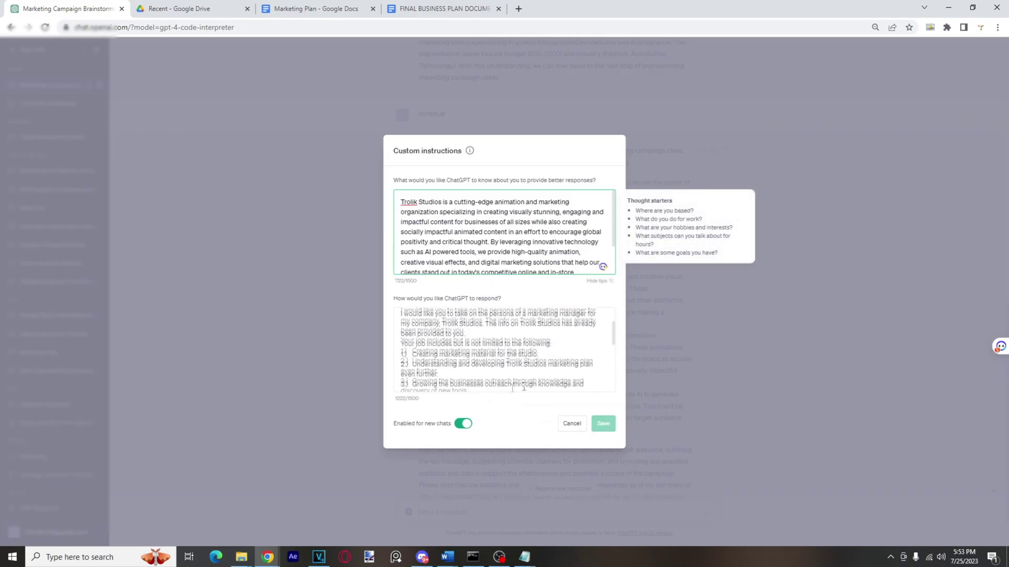
{"action": "left_click", "coordinate": [427, 406]}
{"action": "scroll", "coordinate": [483, 371], "scroll_direction": "down", "scroll_amount": 5}
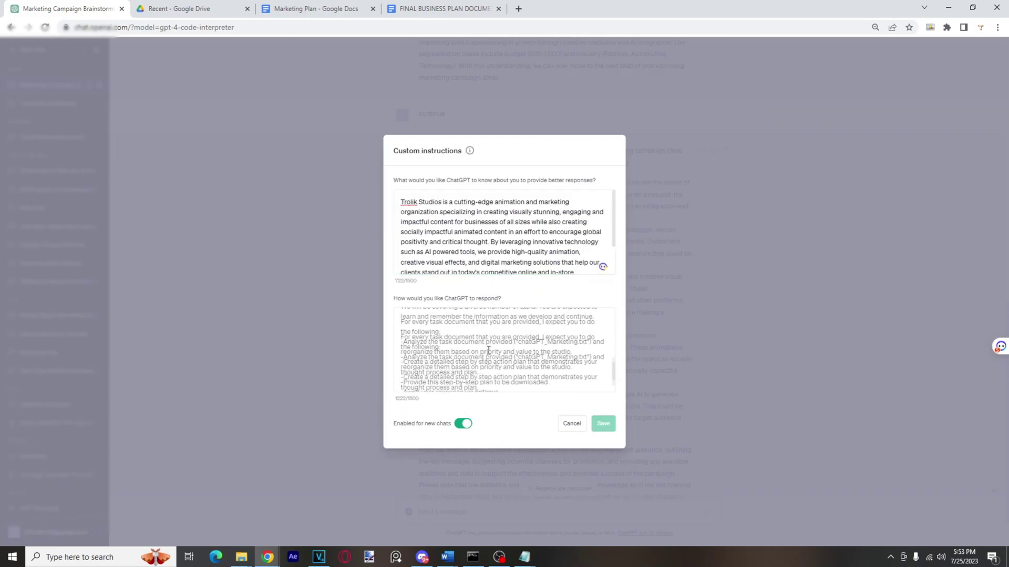
{"action": "mouse_move", "coordinate": [448, 556]}
{"action": "left_click", "coordinate": [534, 513]}
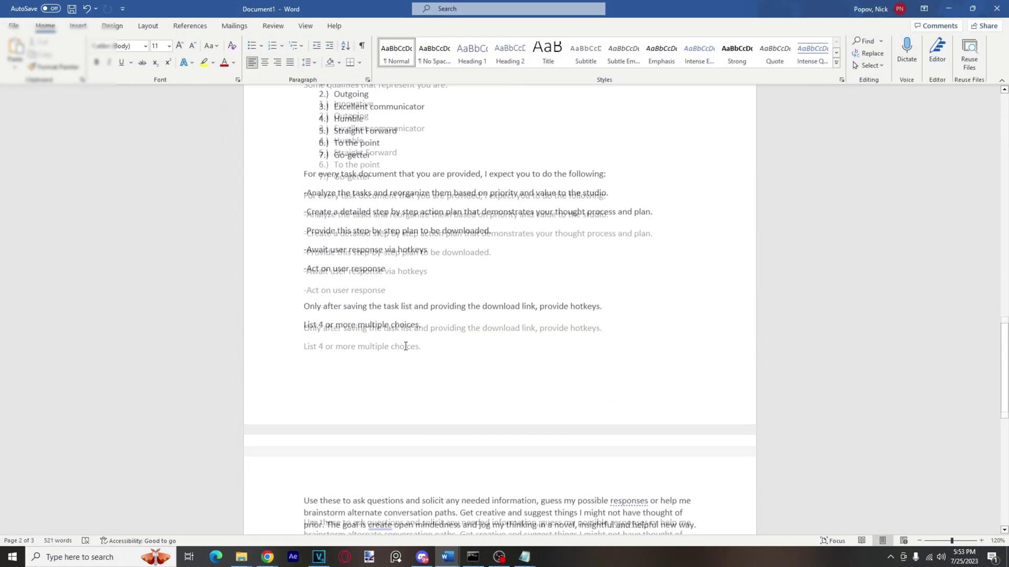
{"action": "scroll", "coordinate": [468, 427], "scroll_direction": "down", "scroll_amount": 2}
{"action": "mouse_move", "coordinate": [268, 557]}
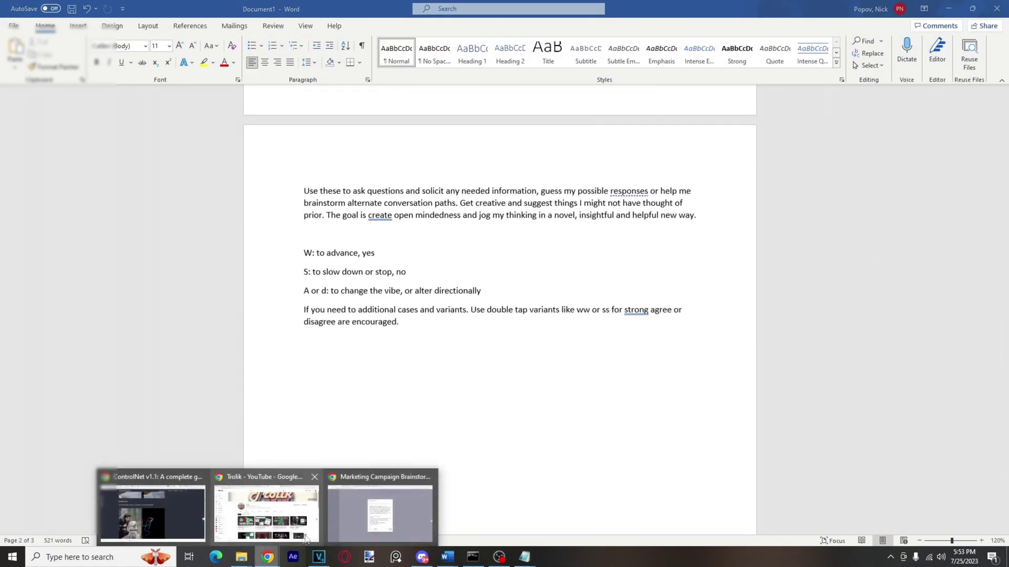
{"action": "left_click", "coordinate": [348, 520]}
{"action": "scroll", "coordinate": [503, 349], "scroll_direction": "up", "scroll_amount": 5}
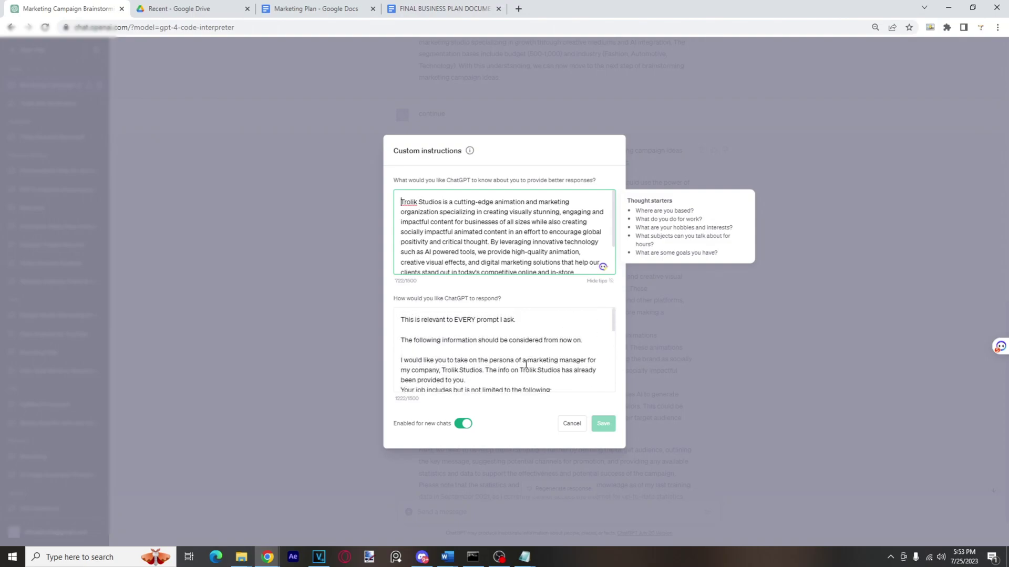
{"action": "left_click", "coordinate": [627, 349]}
{"action": "scroll", "coordinate": [683, 336], "scroll_direction": "up", "scroll_amount": 10}
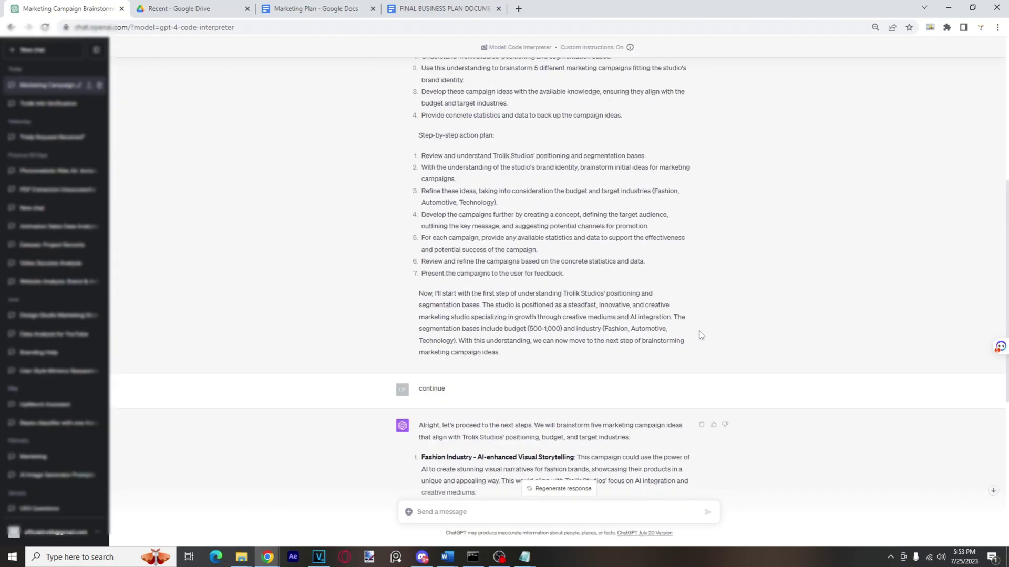
{"action": "scroll", "coordinate": [681, 339], "scroll_direction": "up", "scroll_amount": 2}
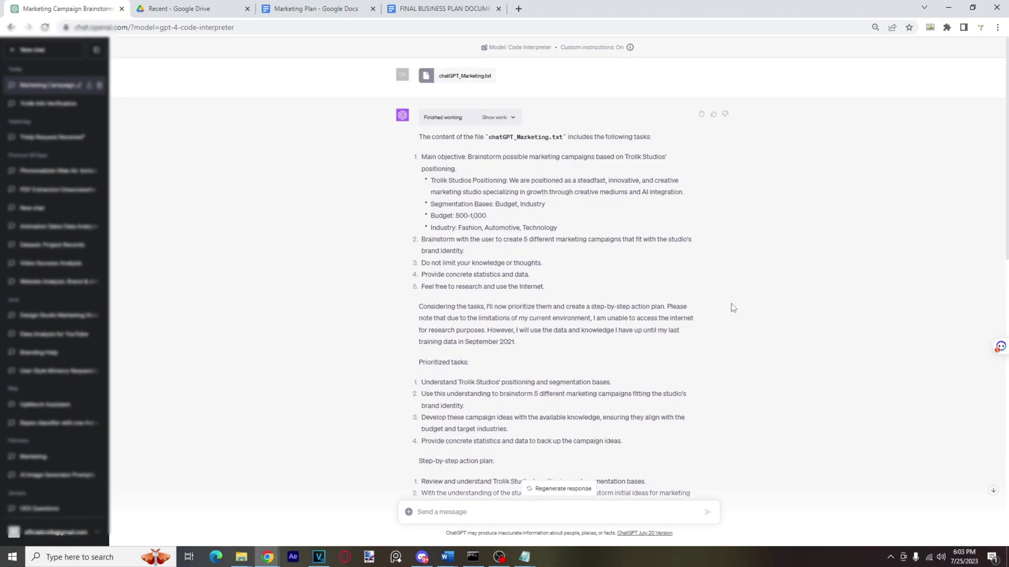